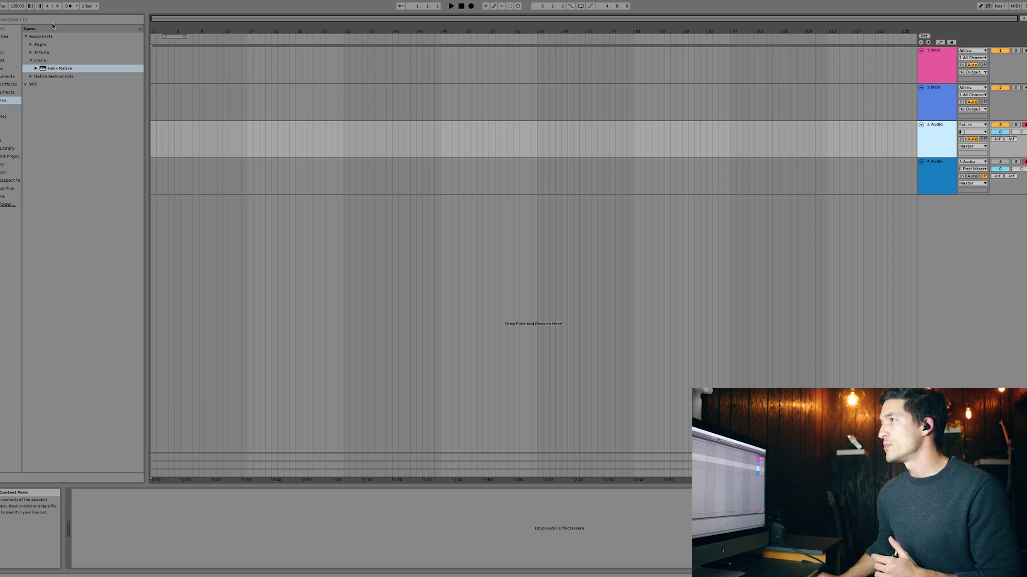
- Load the Line 6 Helix Native plug-in onto the 3 Audio track and enlarge its window to show all parameters
left_click(42, 70)
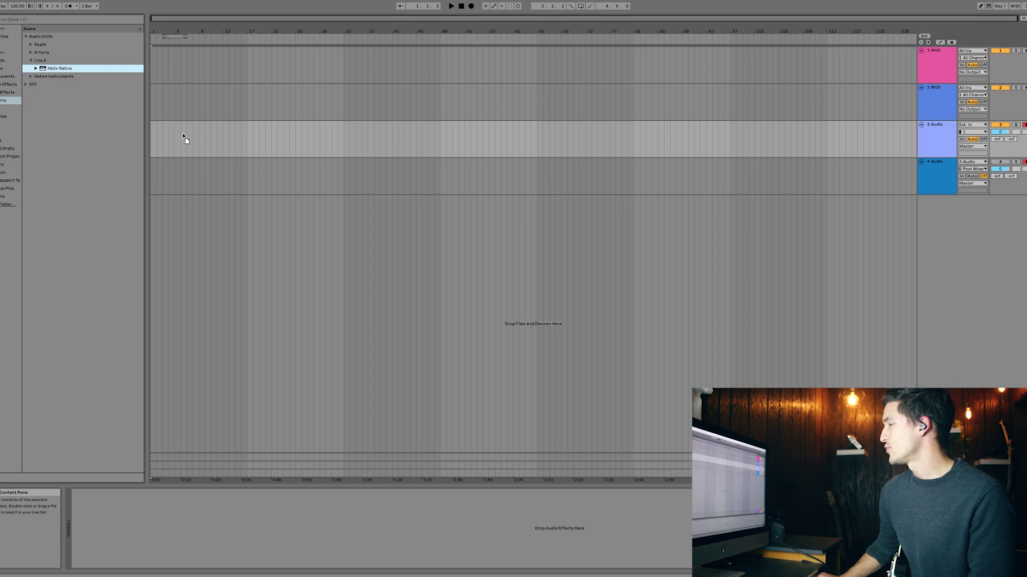
left_click_drag(189, 143, 203, 145)
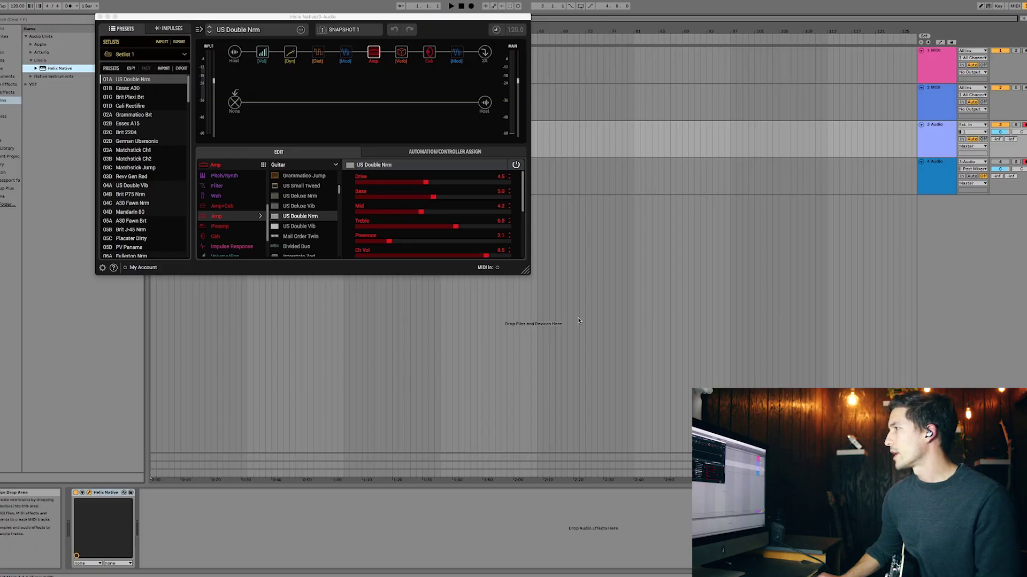
left_click_drag(527, 270, 1024, 536)
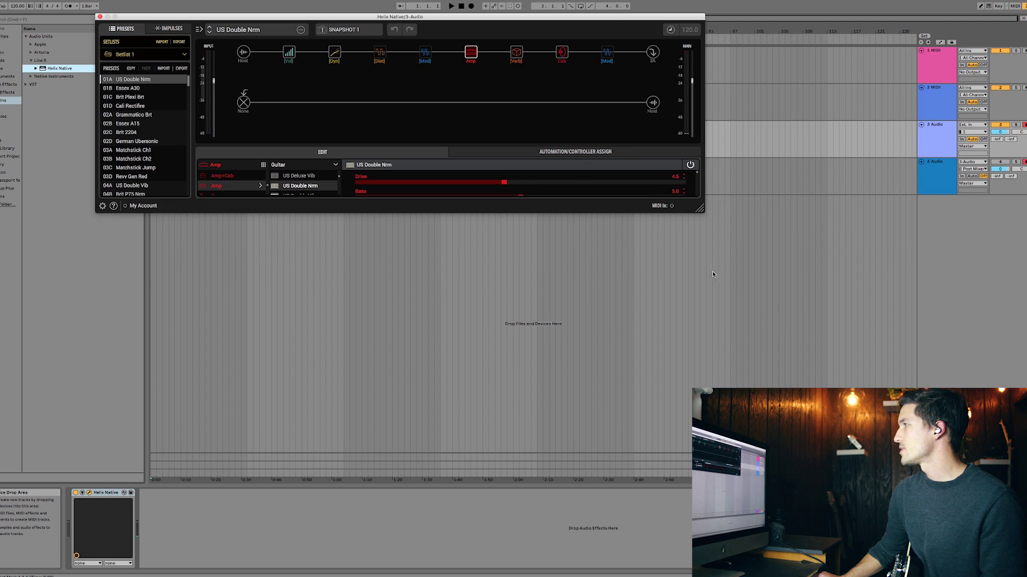
left_click_drag(699, 208, 966, 549)
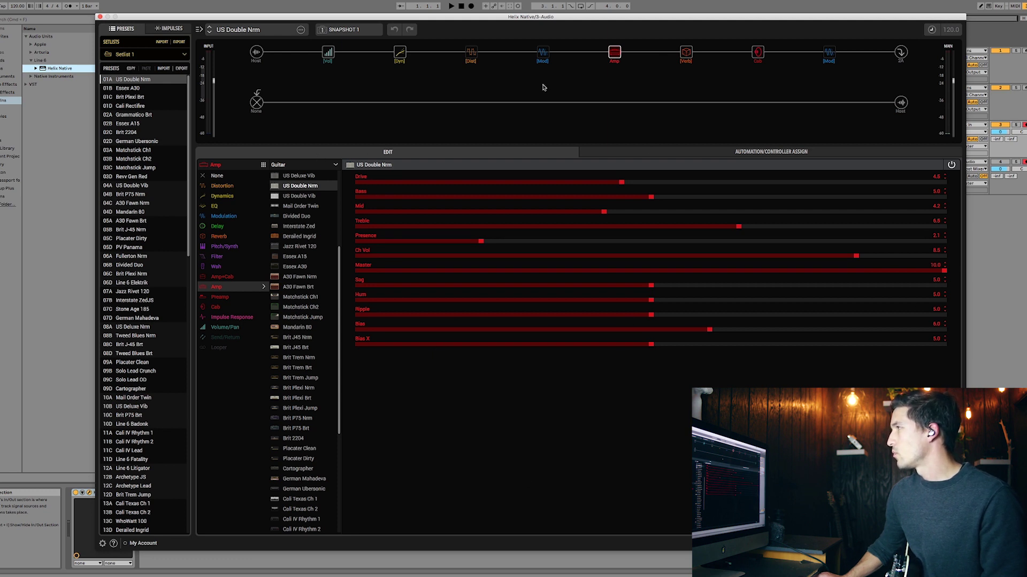
- Inspect the reverb and cab blocks of the US Double Nrm preset, and set the Minotaur distortion's Gain to 7.4
left_click(686, 52)
left_click(756, 52)
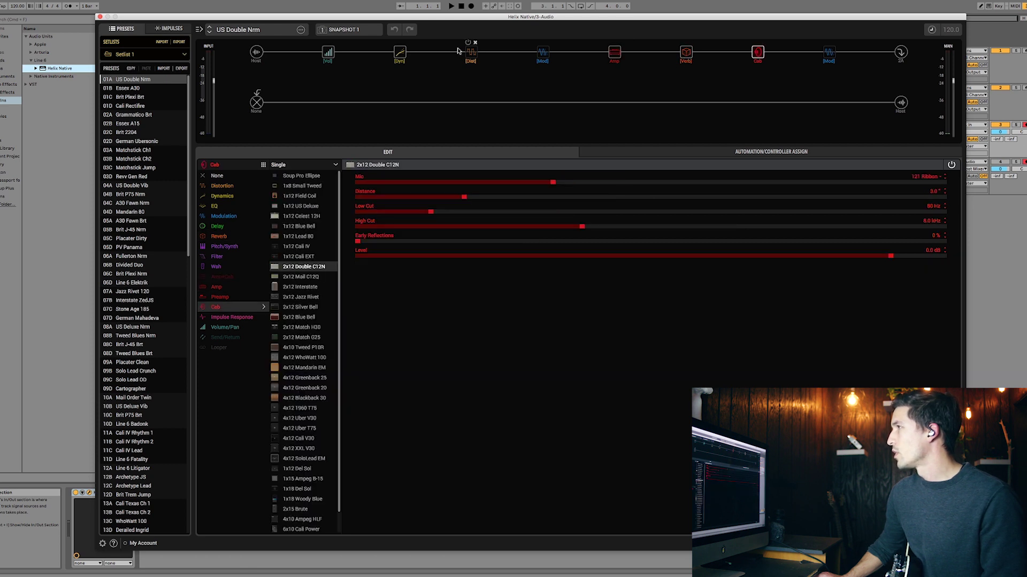
left_click(476, 53)
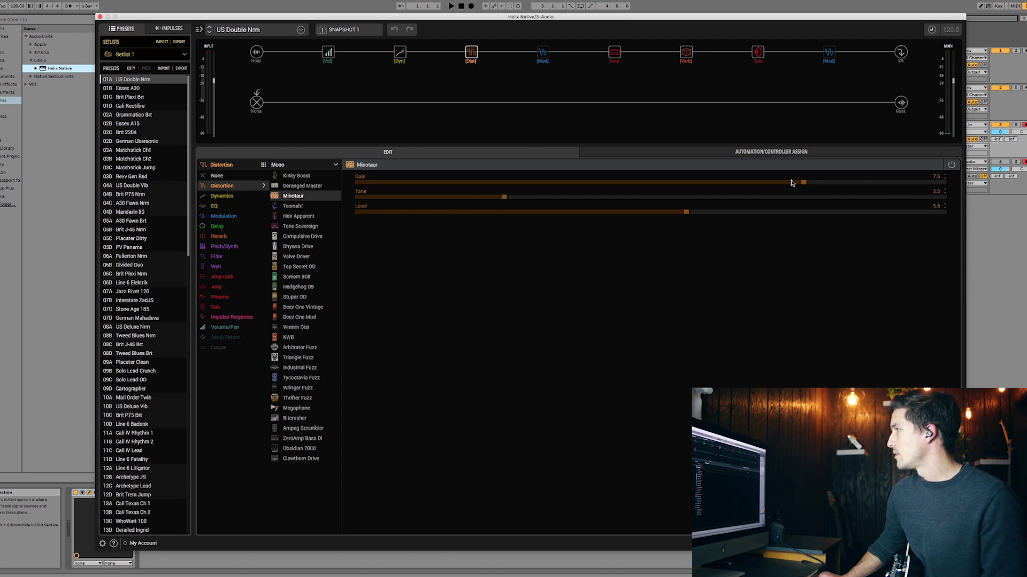
left_click_drag(799, 183, 703, 182)
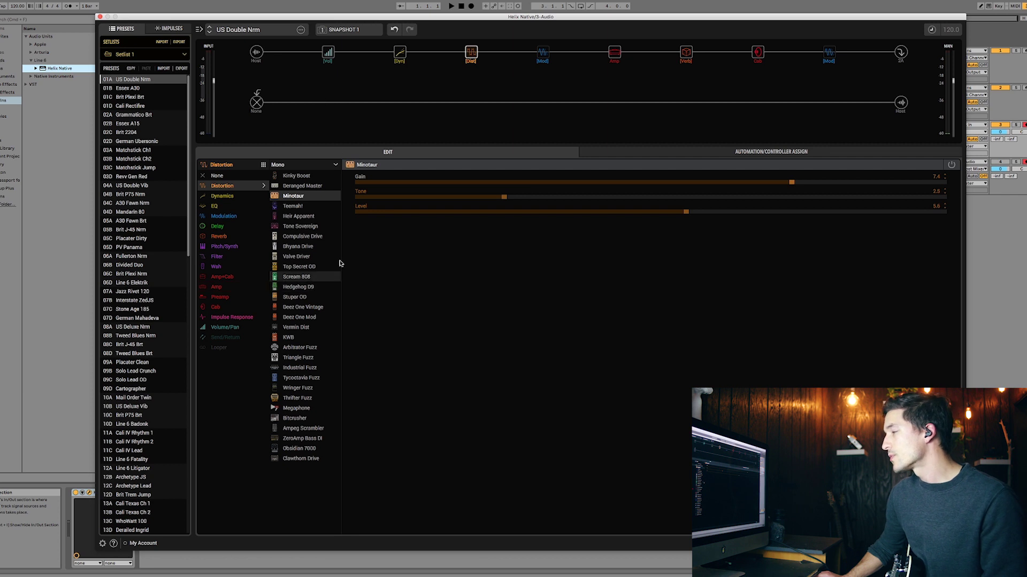
- Look over the Red Squeeze compressor, the available EQ models and the presets in Setlist 1
left_click(400, 52)
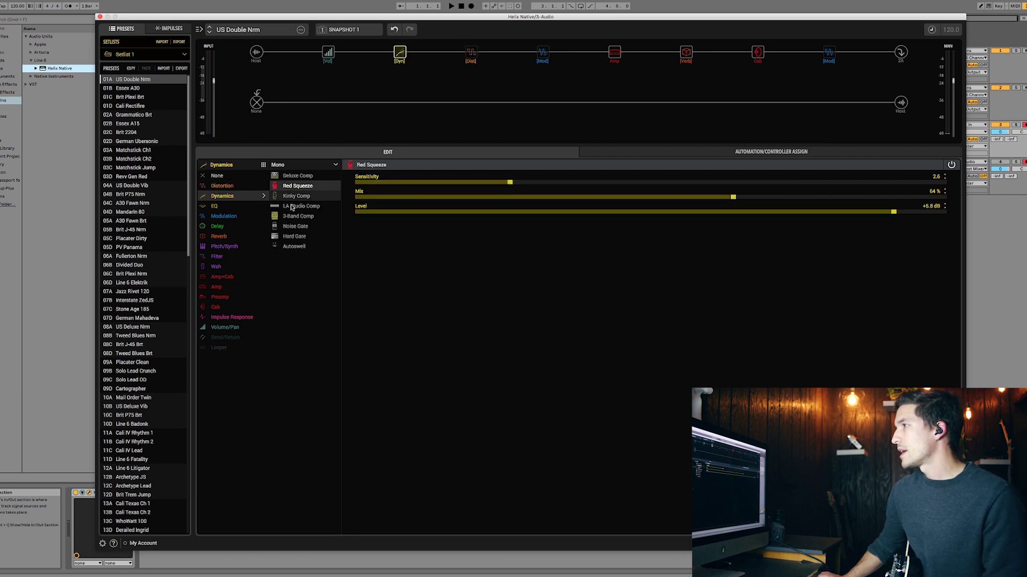
left_click(229, 208)
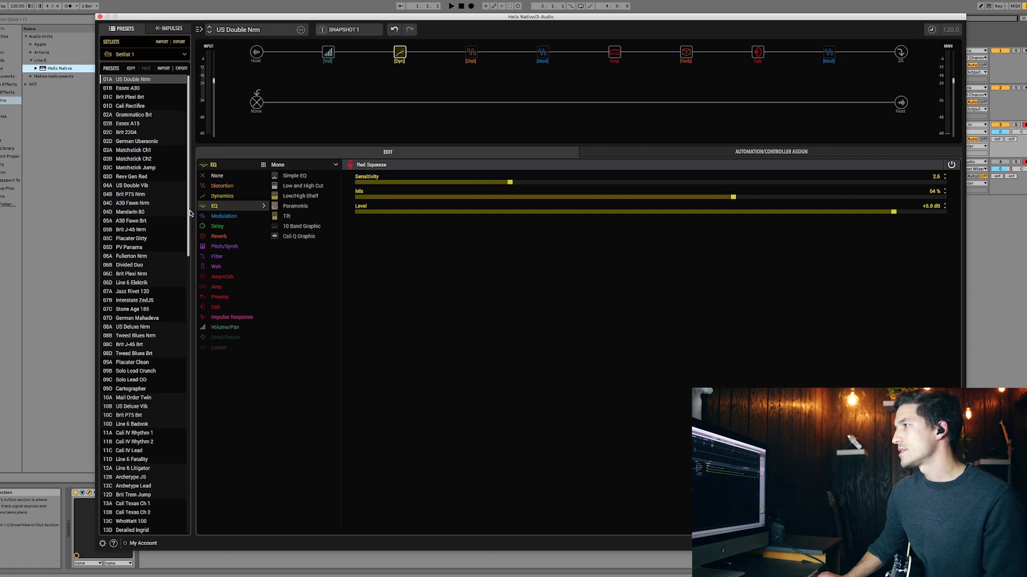
scroll(189, 221, "down", 10)
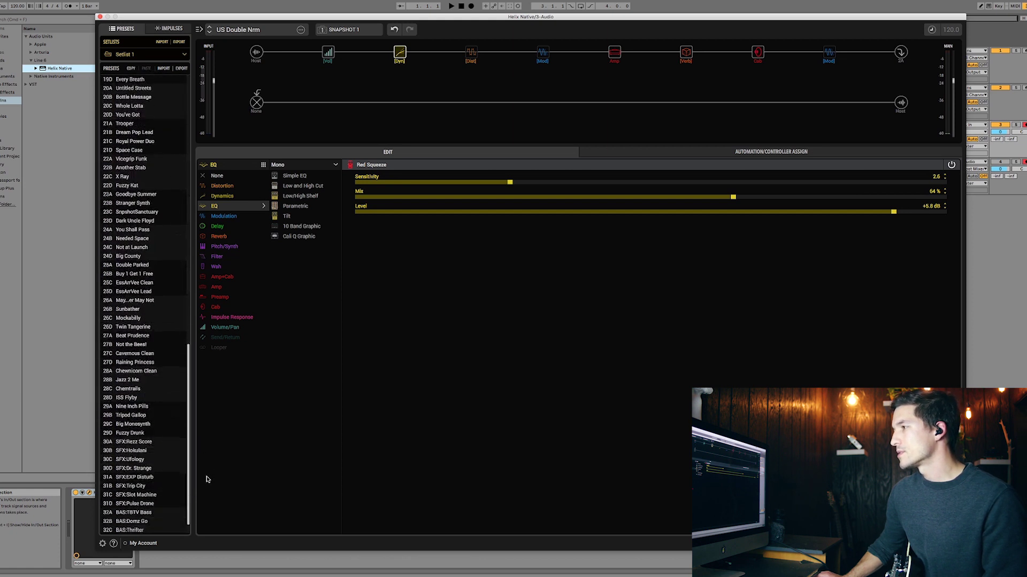
scroll(187, 233, "down", 5)
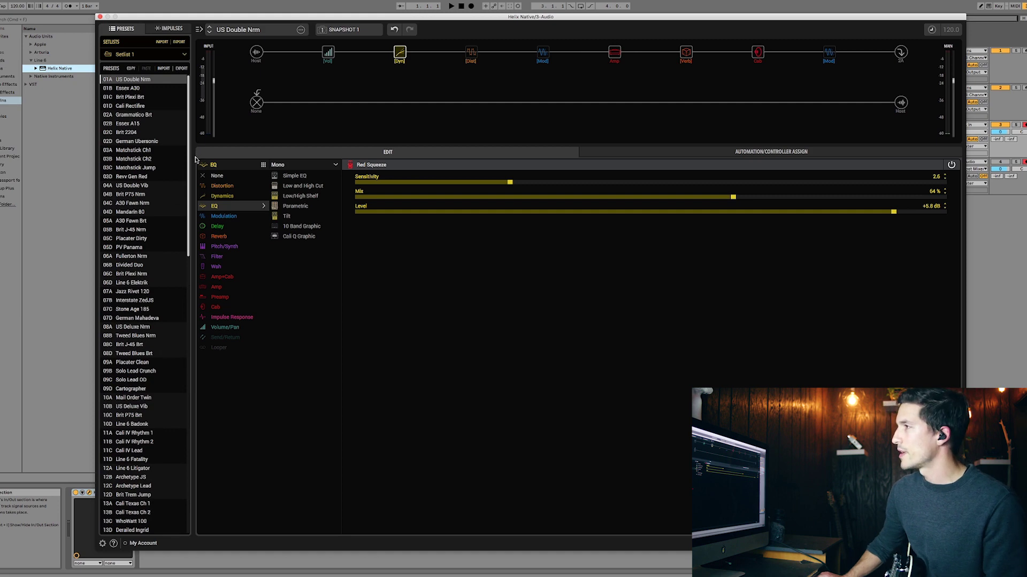
scroll(188, 233, "down", 12)
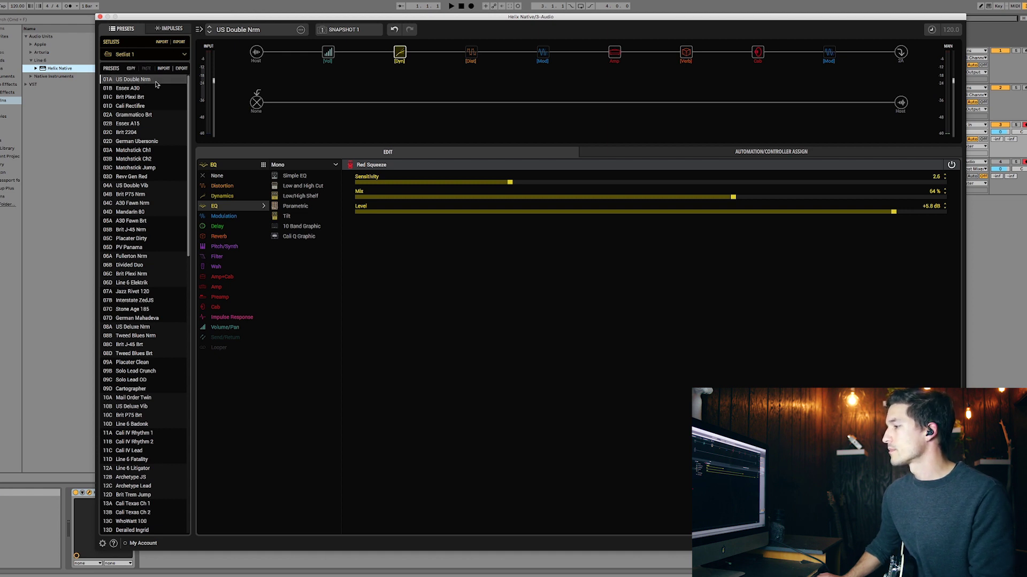
scroll(156, 84, "down", 1)
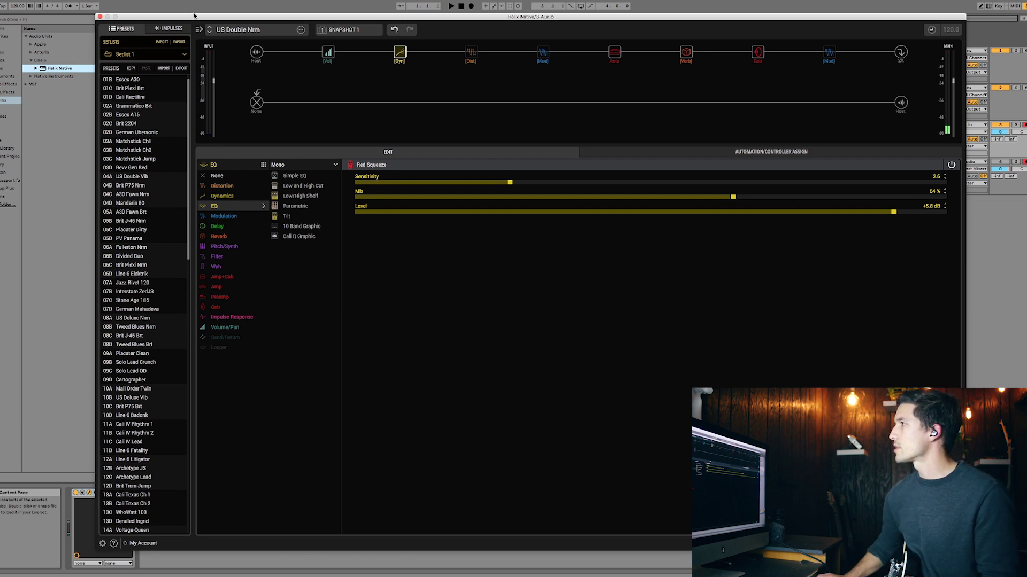
- Start recording in the arrangement, set the US Double Nrm amp's Drive to 3.2, and show the '63 Spring reverb settings
left_click(471, 6)
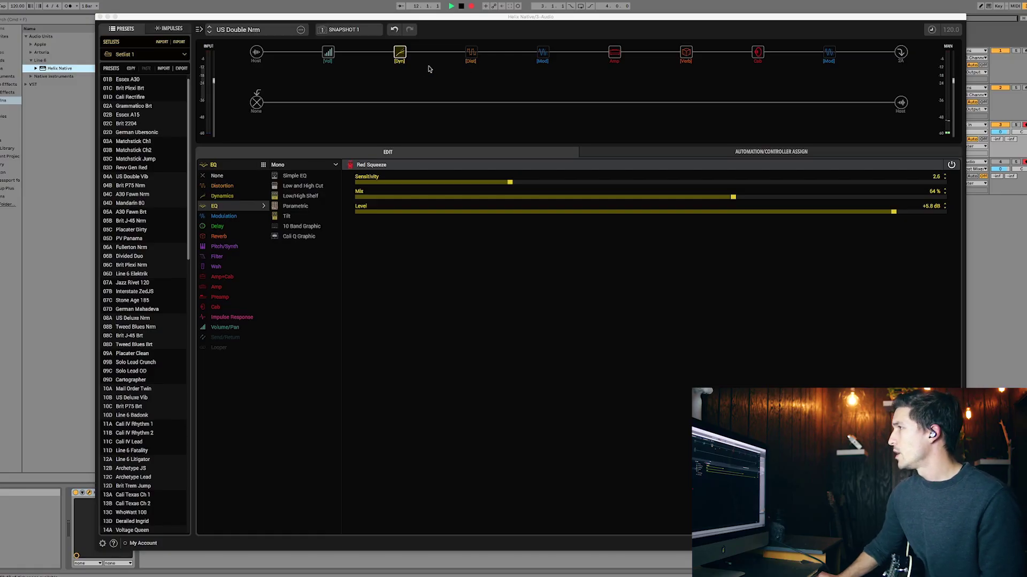
left_click(613, 54)
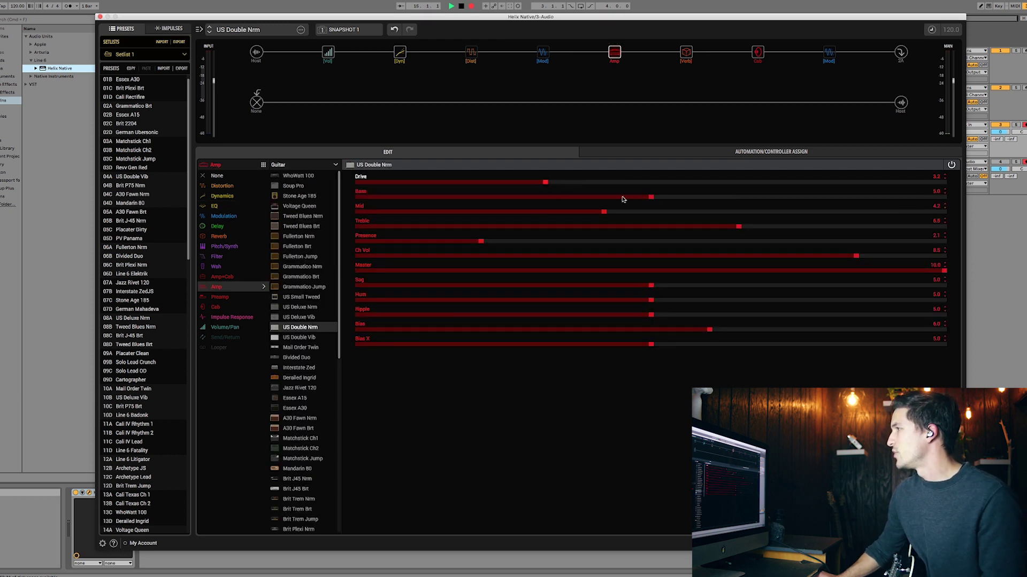
left_click(686, 53)
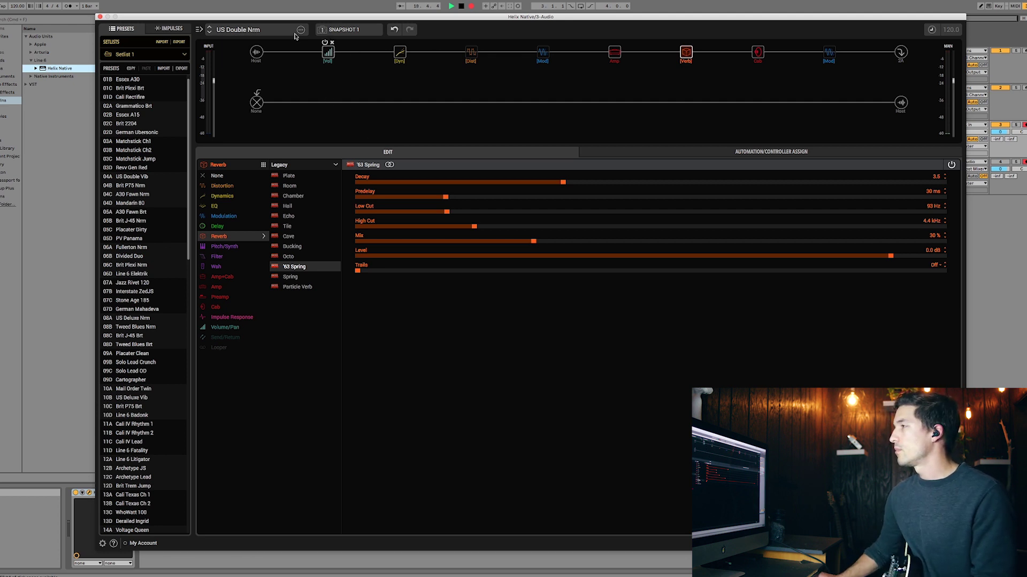
double_click(241, 30)
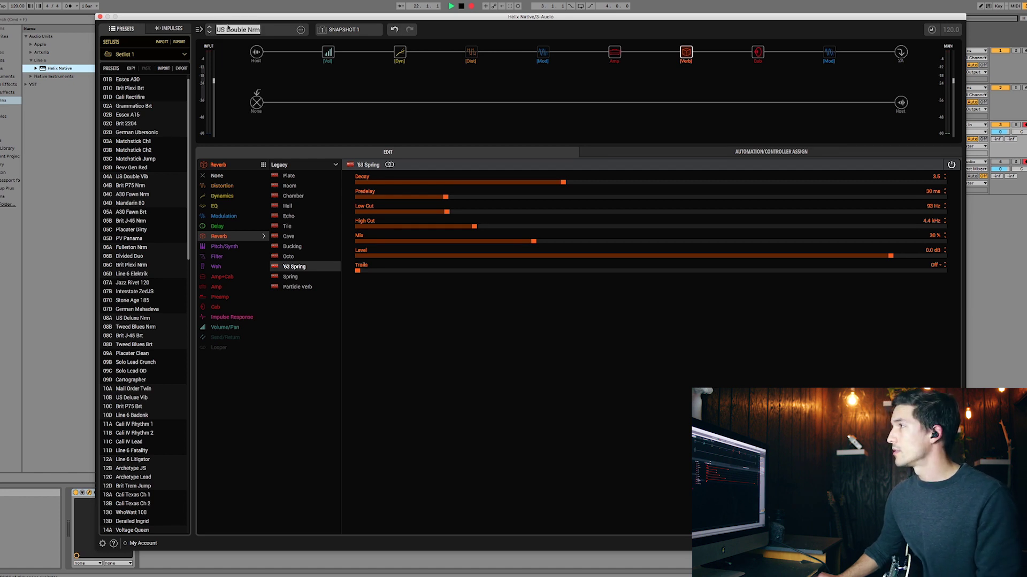
left_click(236, 31)
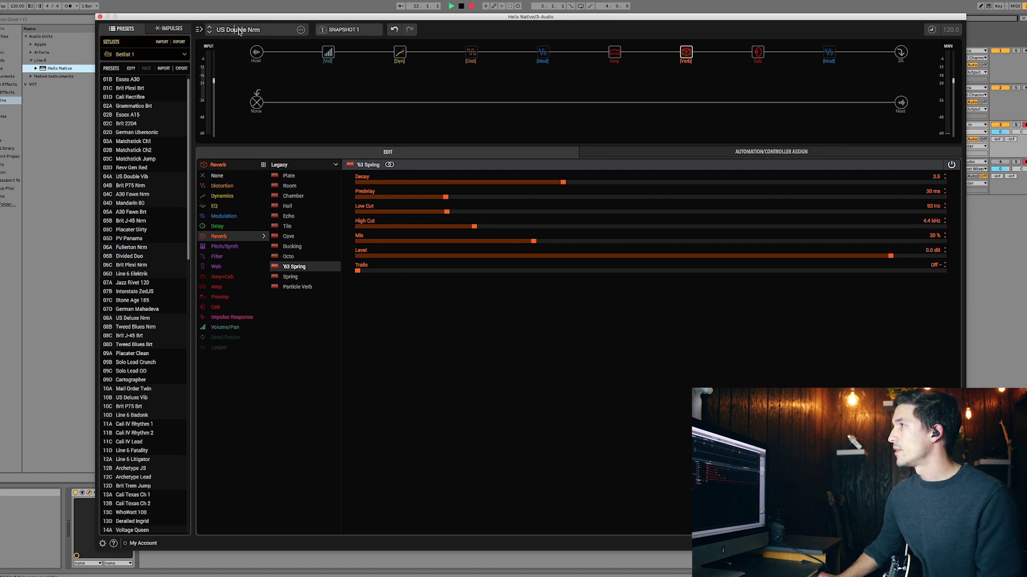
left_click_drag(265, 32, 211, 32)
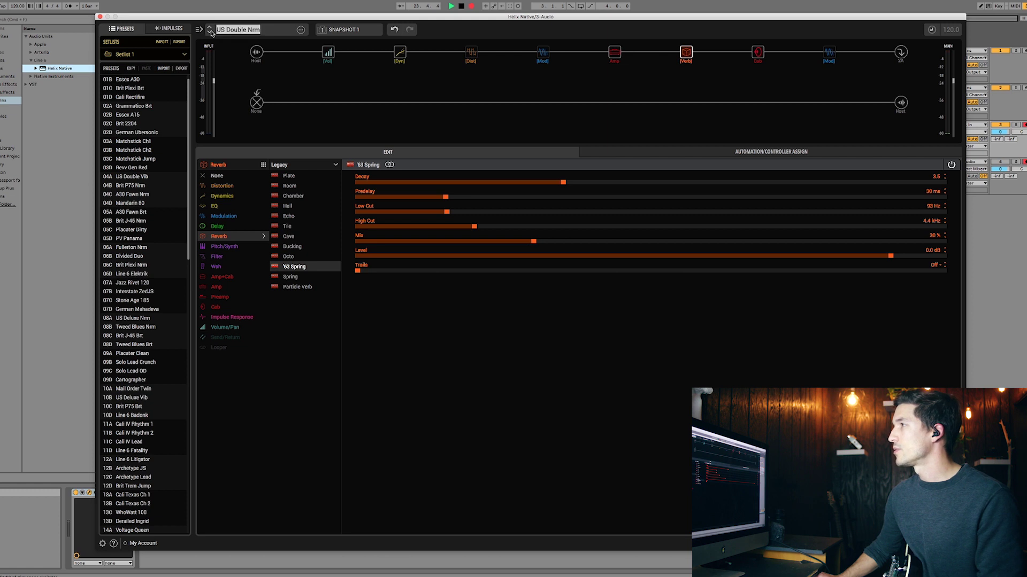
left_click(244, 31)
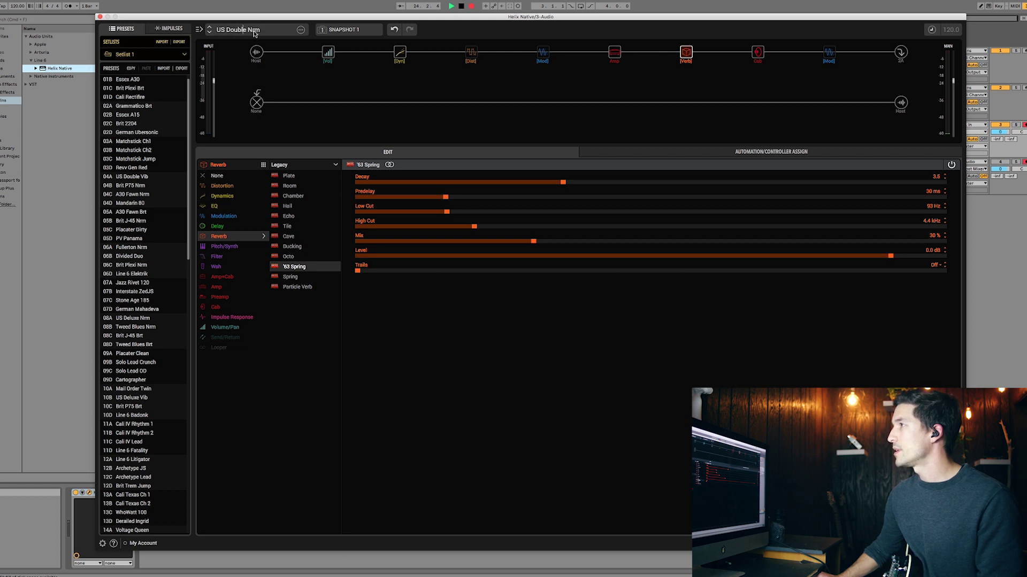
- Review the slots and setlists offered for saving the US Double Nrm preset to the library, and cancel without saving
left_click(301, 32)
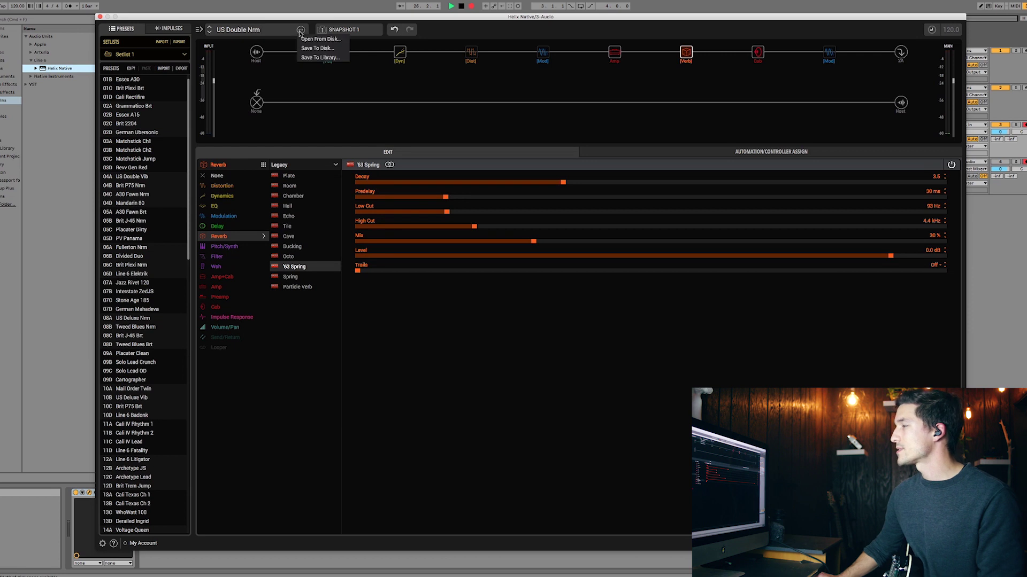
left_click(320, 57)
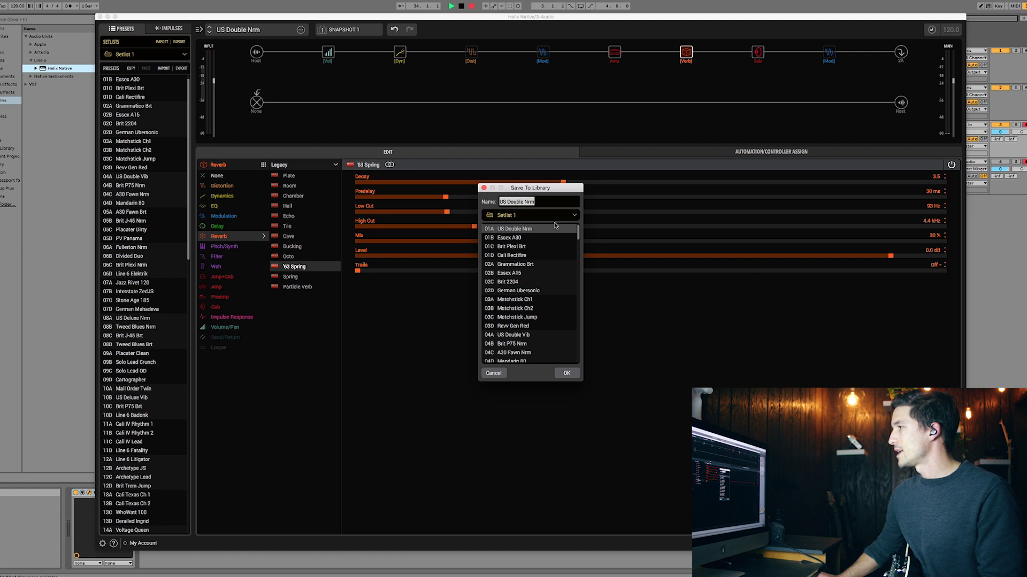
left_click_drag(577, 233, 588, 264)
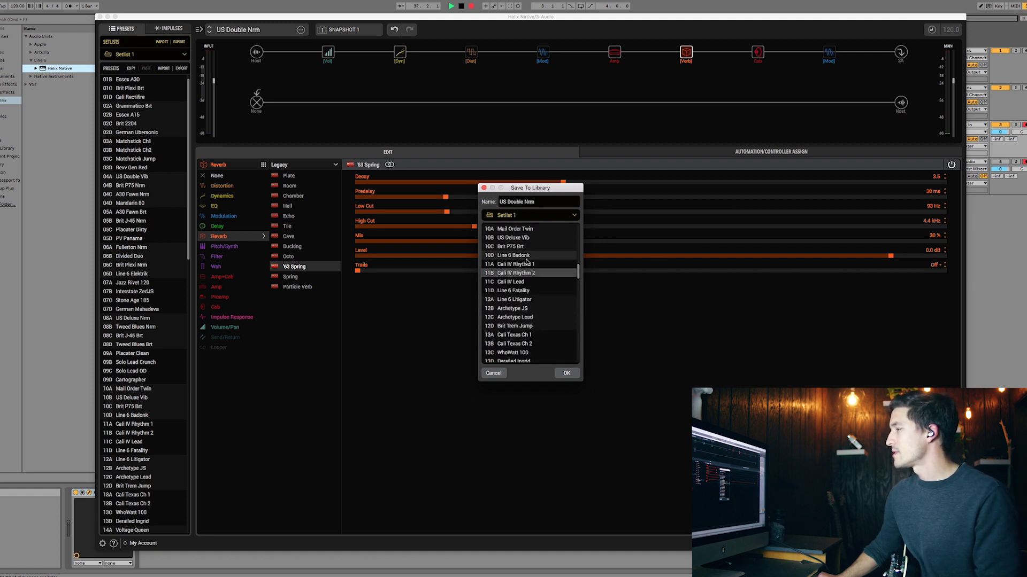
left_click(557, 215)
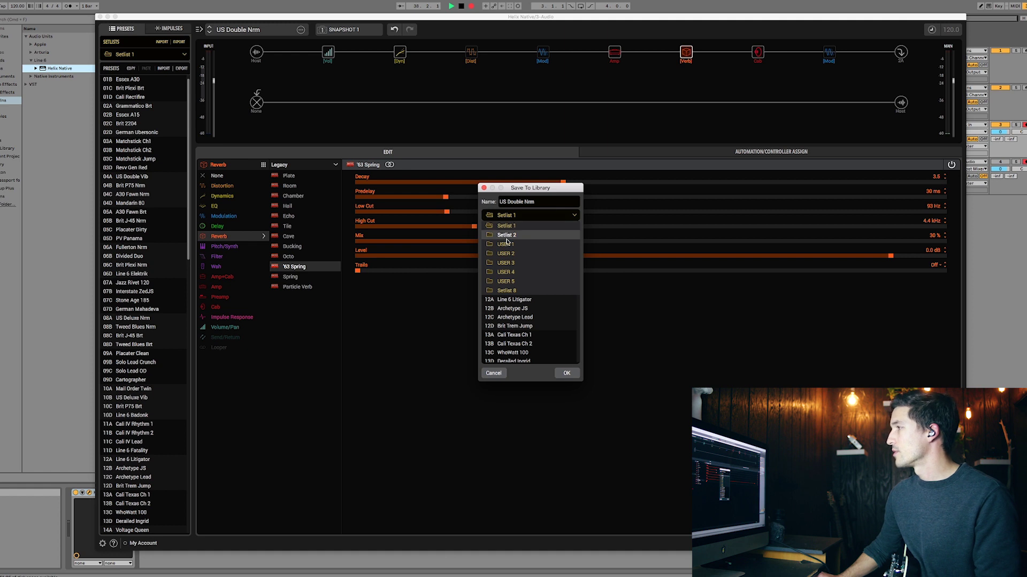
left_click(539, 324)
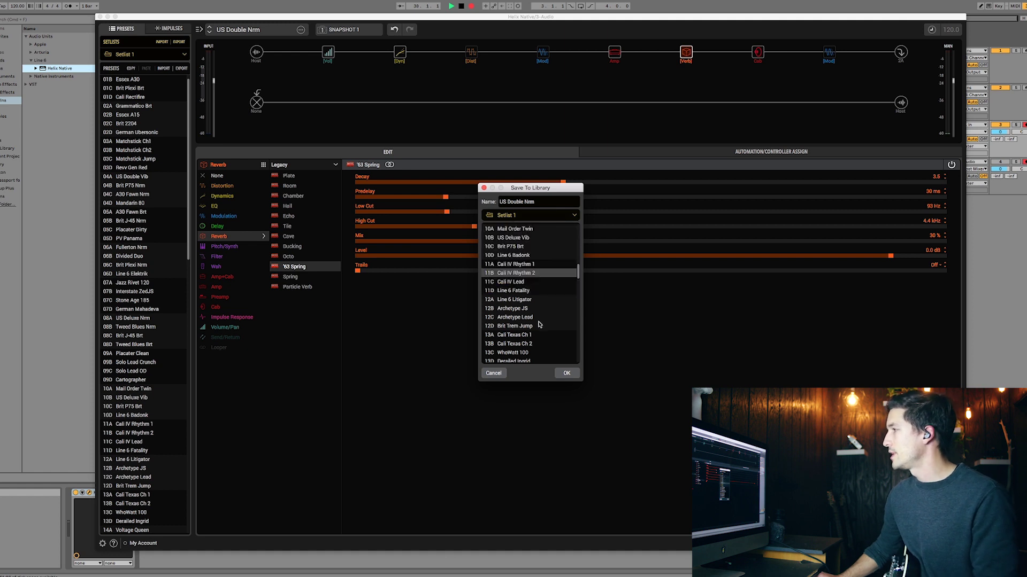
left_click(493, 373)
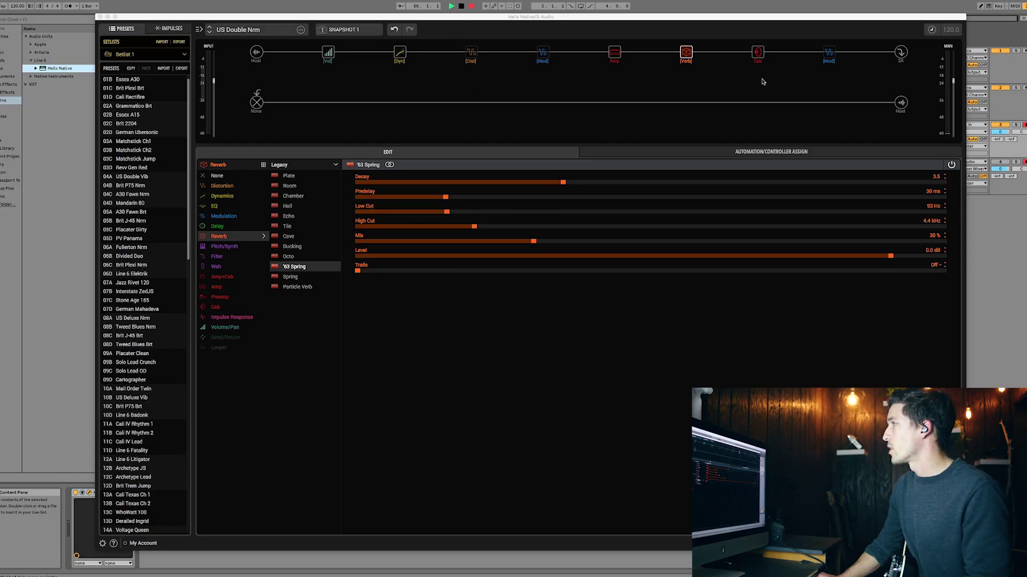
- Remove the volume, dynamics, distortion and pre-amp modulation blocks from the US Double Nrm signal chain
left_click(686, 54)
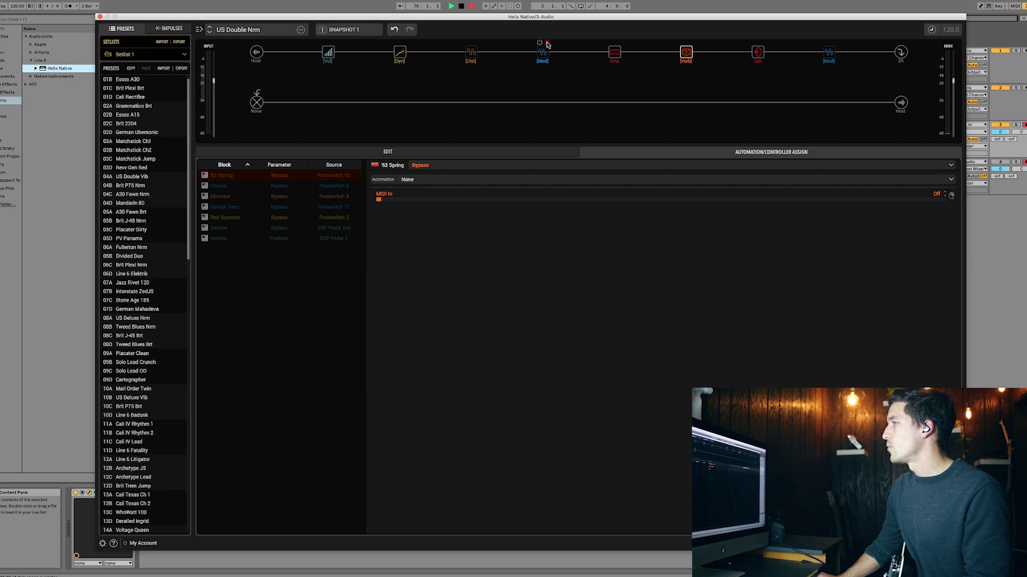
left_click(547, 45)
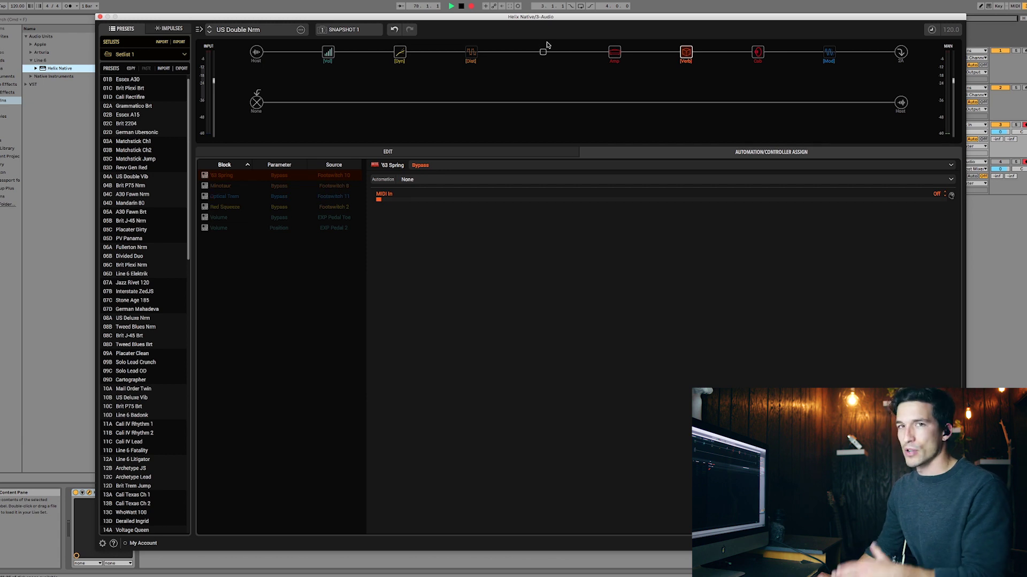
mouse_move(464, 54)
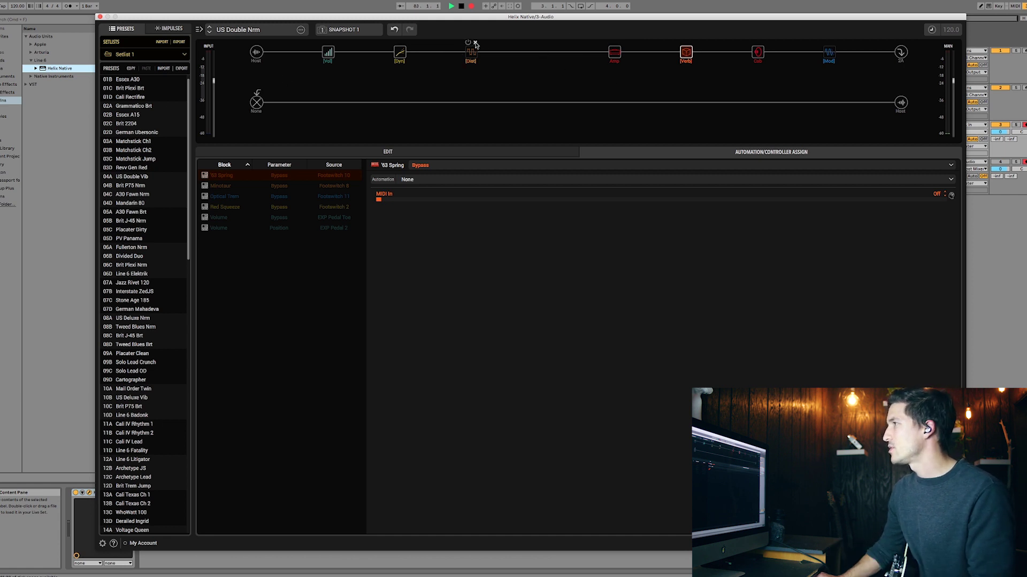
key("Delete")
key("Delete")
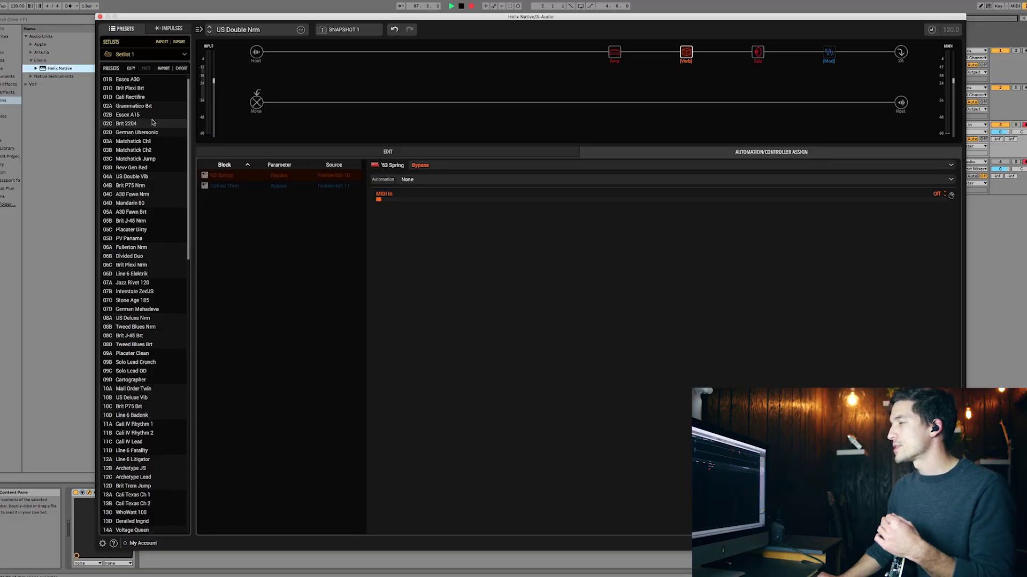
- Load the empty preset in slot 01A of the USER 3 setlist and show its model categories and controller assignments
left_click(184, 54)
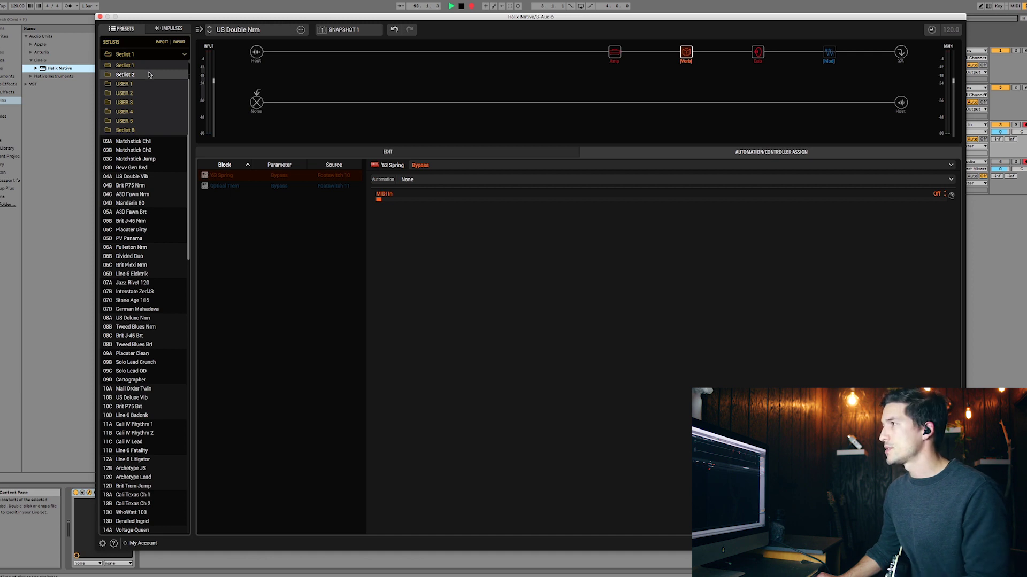
left_click(134, 103)
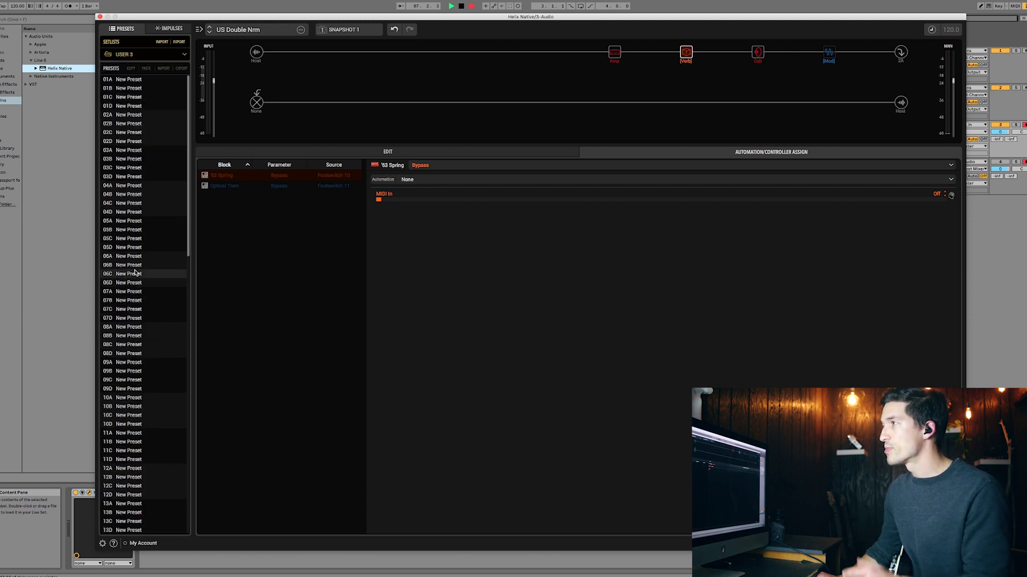
left_click(136, 79)
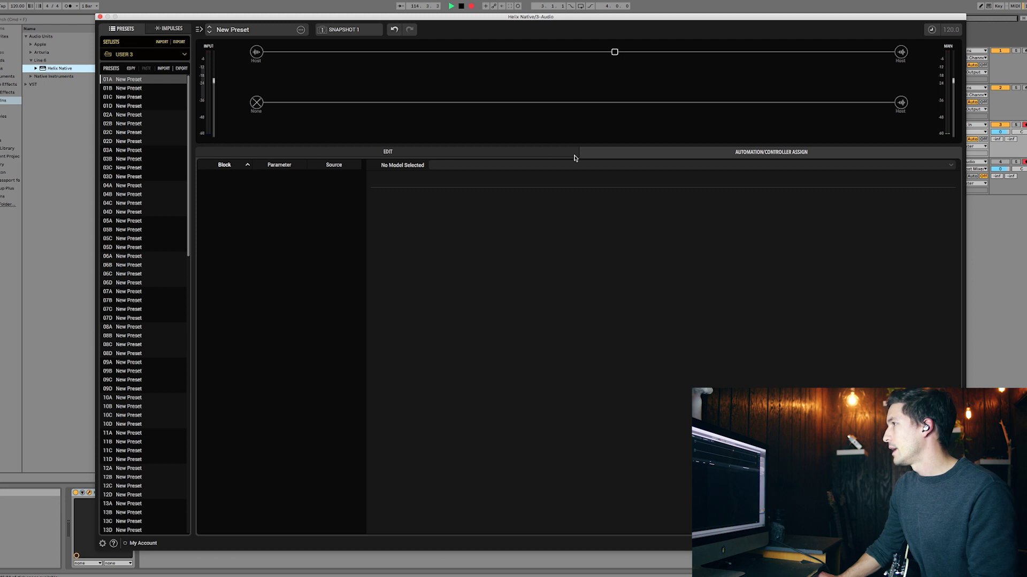
left_click(467, 156)
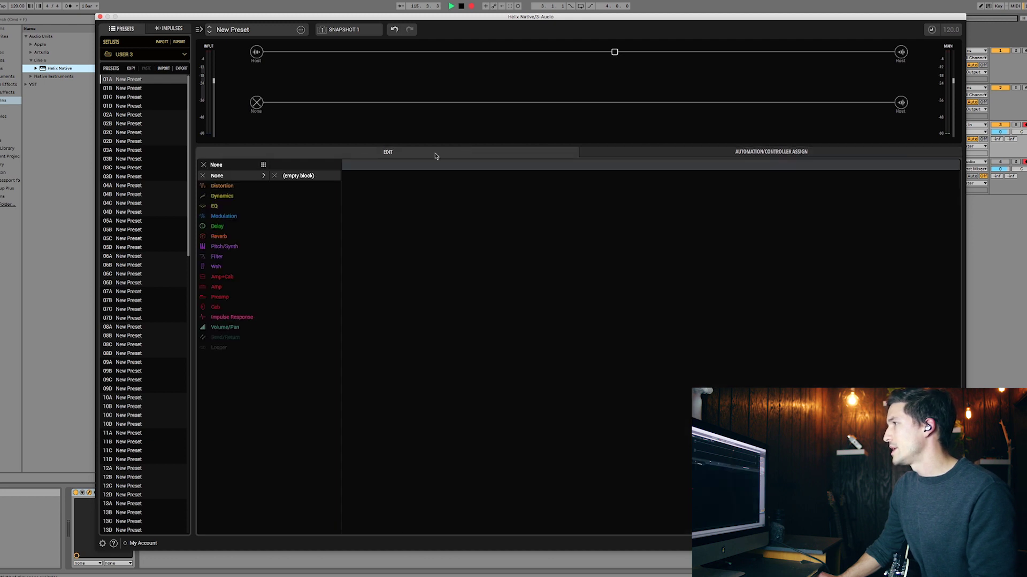
left_click(650, 153)
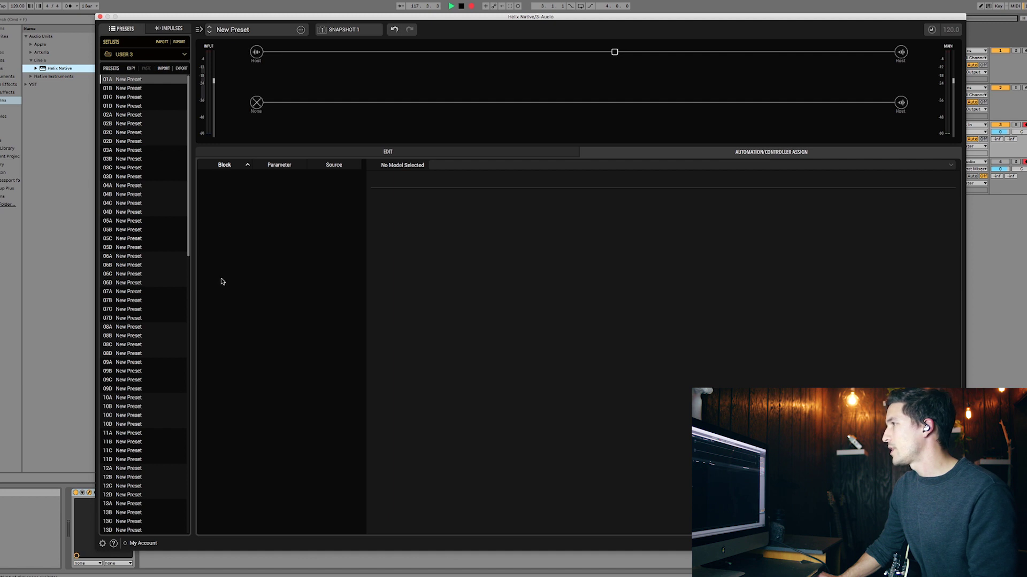
- Add a Brit J45 Brt guitar Amp+Cab block in the middle of the upper signal path
left_click(464, 152)
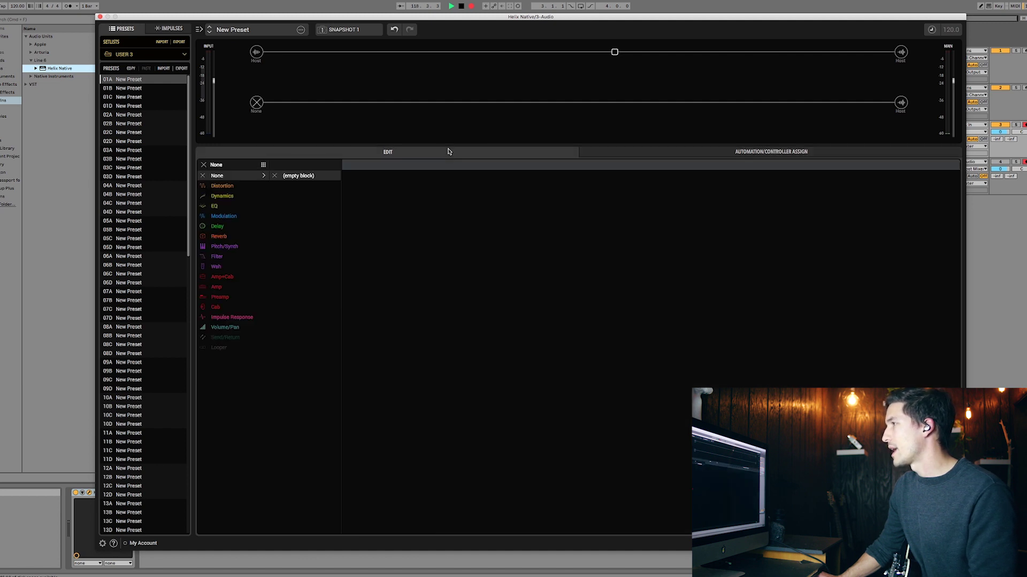
left_click(219, 278)
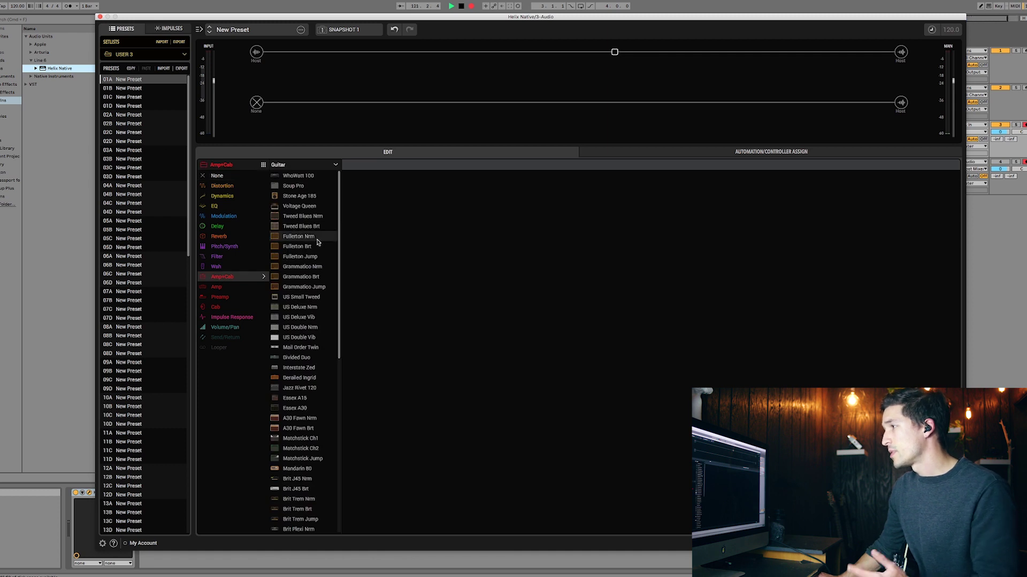
scroll(307, 389, "down", 3)
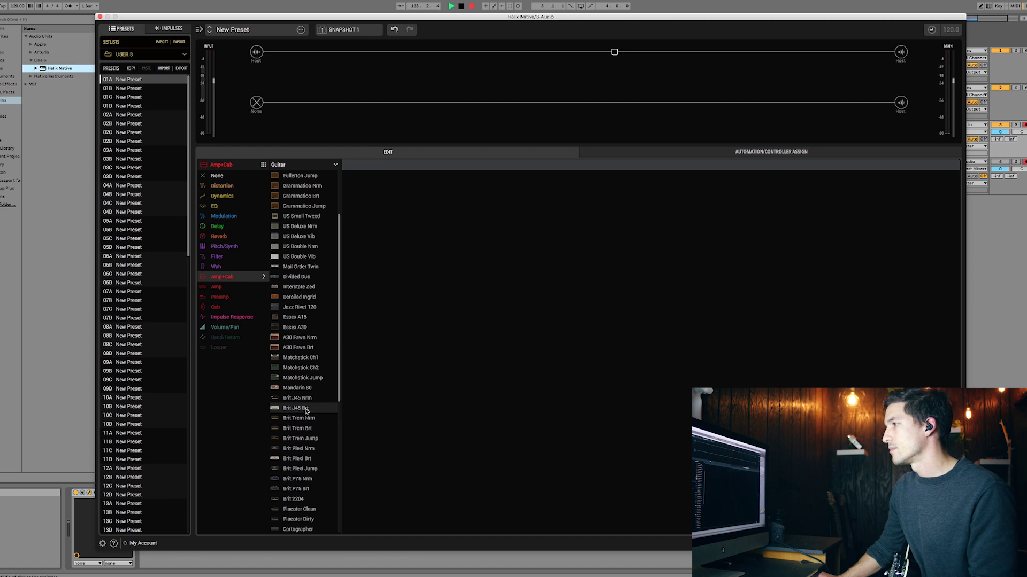
left_click(306, 410)
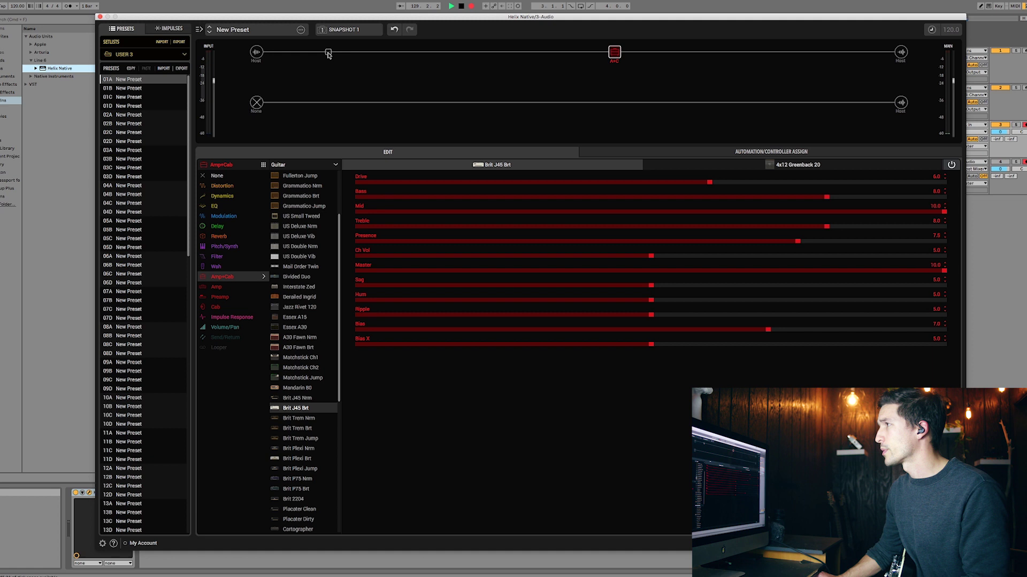
- Add dynamics, volume and distortion blocks in that order at the start of the upper path, ahead of the amp
left_click(329, 52)
left_click(300, 176)
mouse_move(228, 326)
left_click(291, 176)
mouse_move(222, 186)
left_click(299, 196)
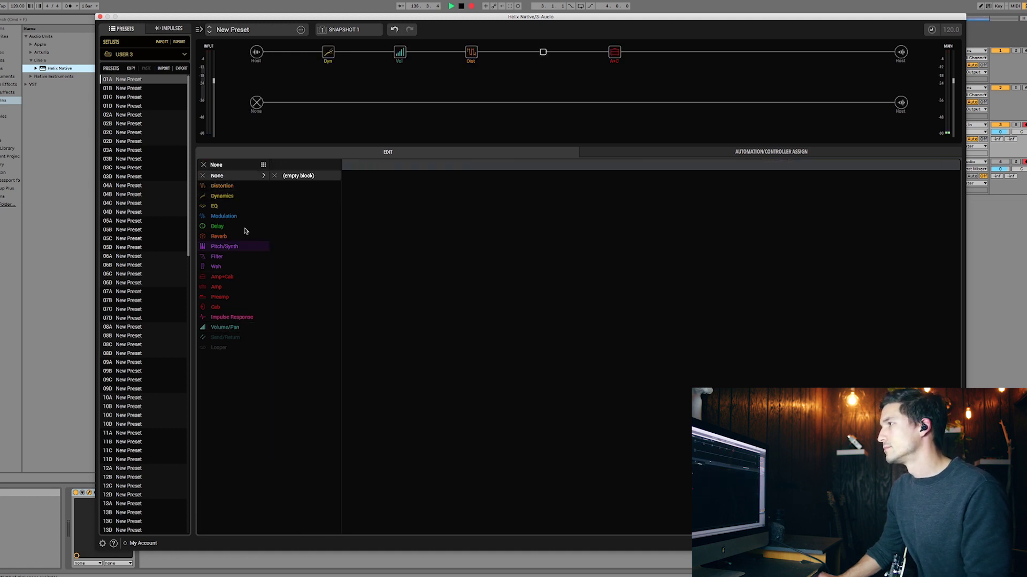
- Add a Courtesan Flange modulation block before the amp, and a Vintage Digital delay and Glitz reverb behind it
mouse_move(235, 216)
left_click(299, 226)
left_click(300, 227)
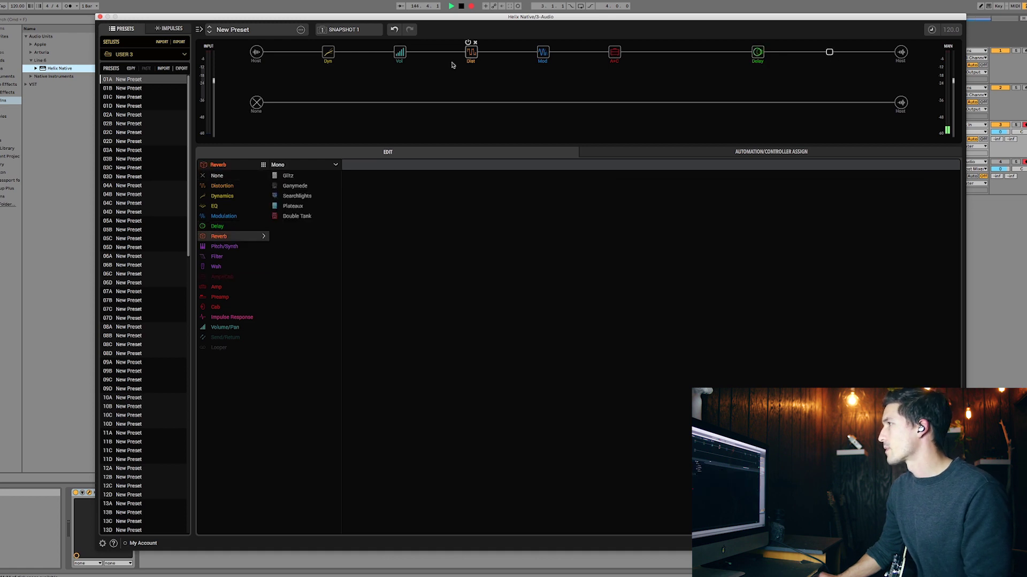
left_click(289, 175)
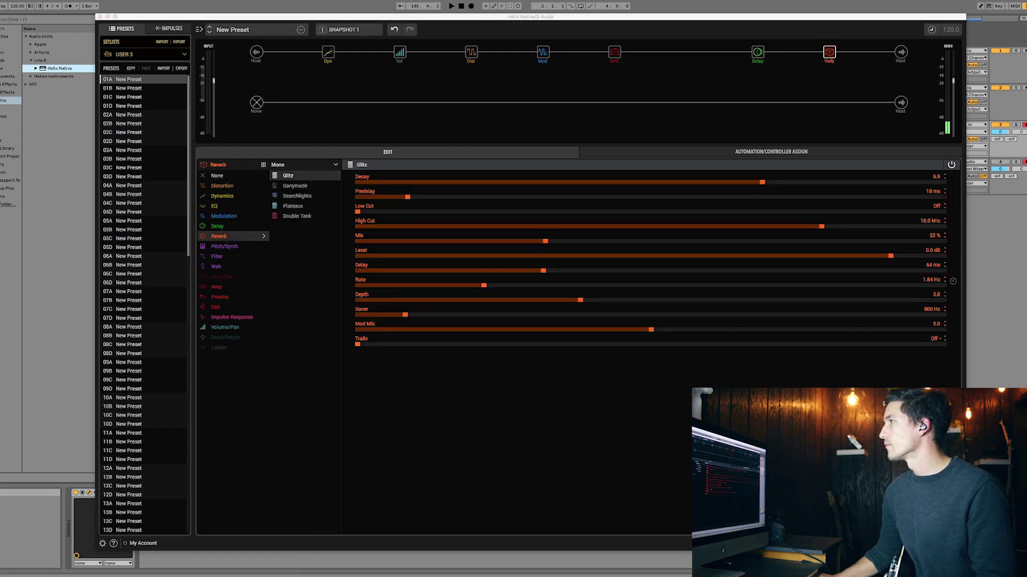
- Bypass the distortion and modulation blocks, and move the Vintage Digital delay ahead of the distortion
left_click(542, 52)
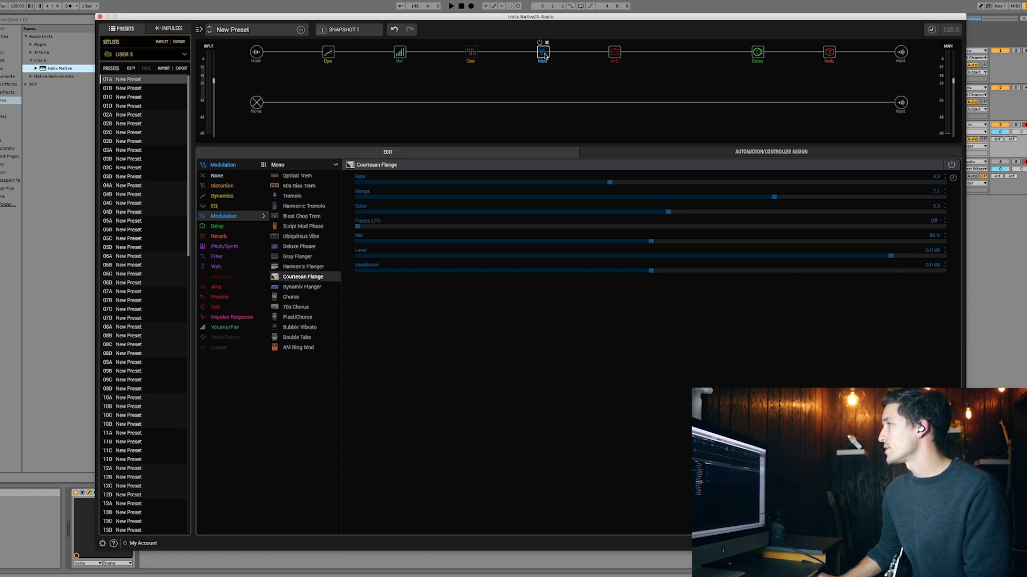
left_click(756, 53)
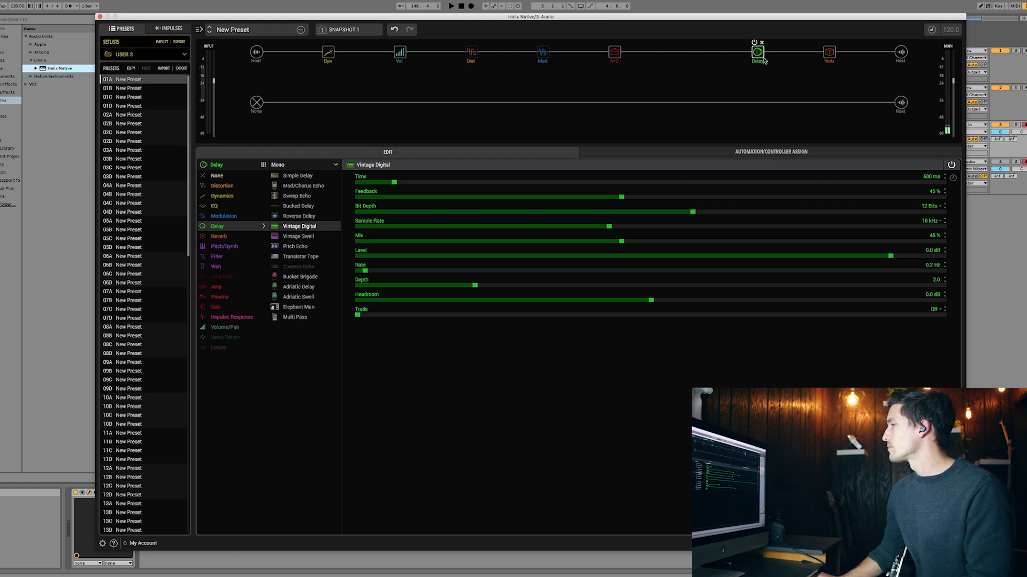
left_click_drag(757, 52, 474, 53)
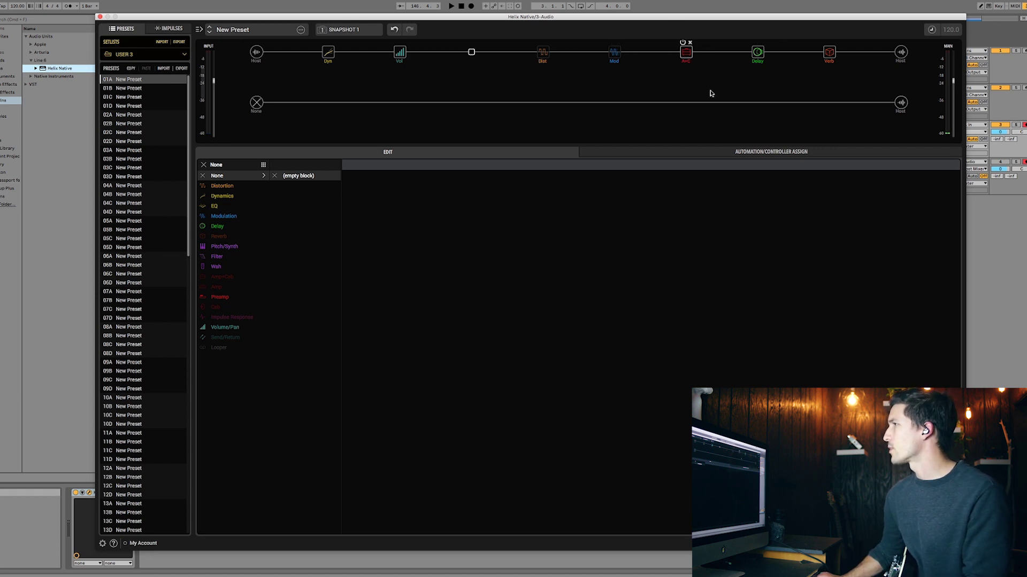
- Switch the Vintage Digital delay and the Glitz reverb from mono to stereo
left_click(759, 54)
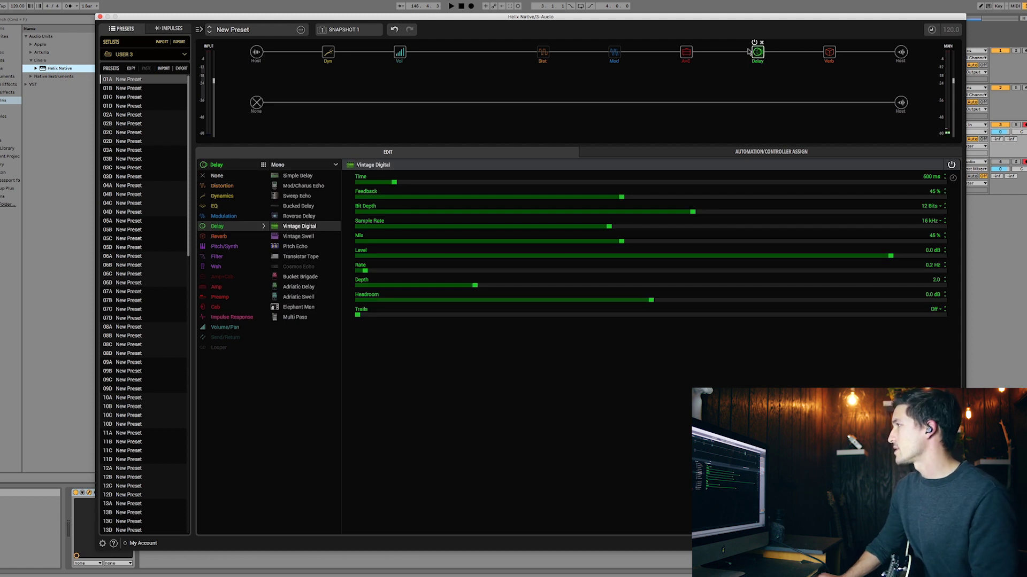
left_click(294, 166)
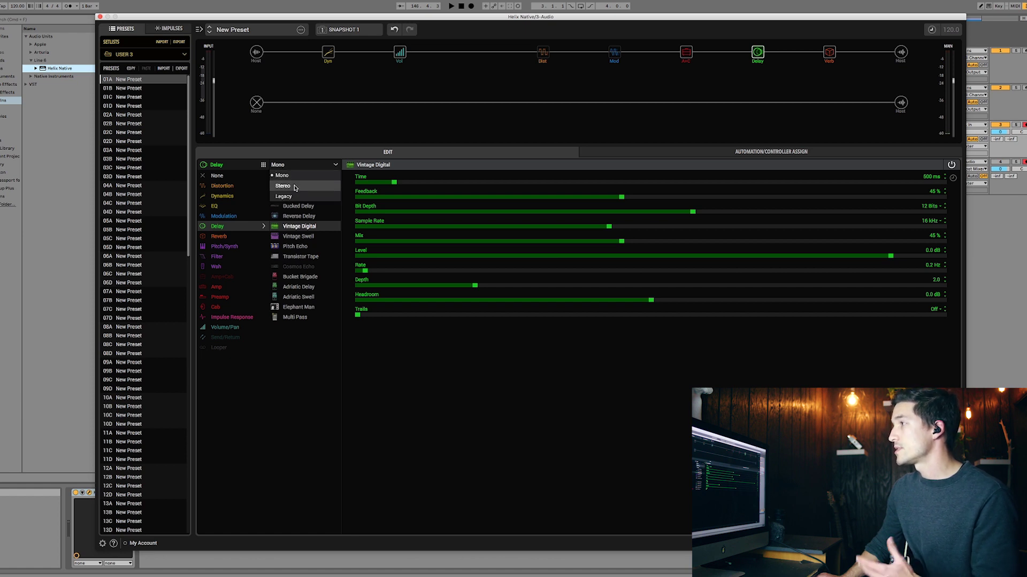
left_click(294, 187)
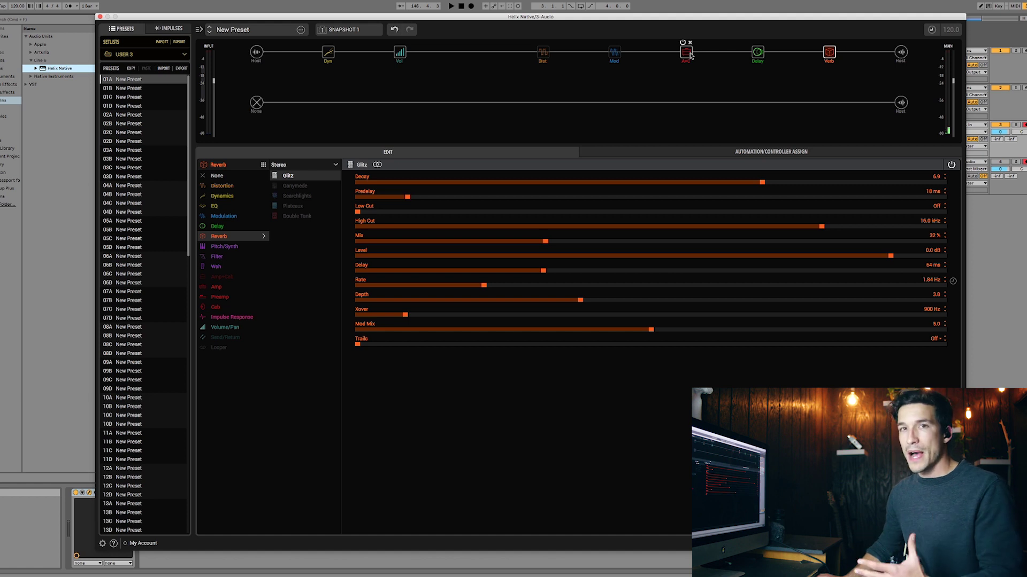
- Move the Vintage Digital delay in front of the amp and back behind it
left_click(755, 53)
left_click_drag(755, 53, 684, 52)
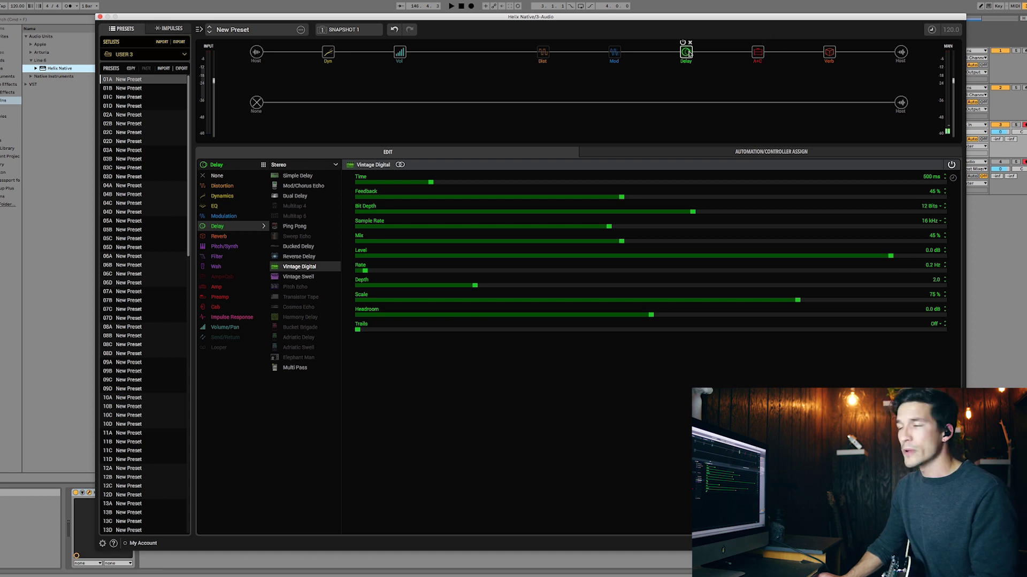
left_click_drag(686, 53, 761, 53)
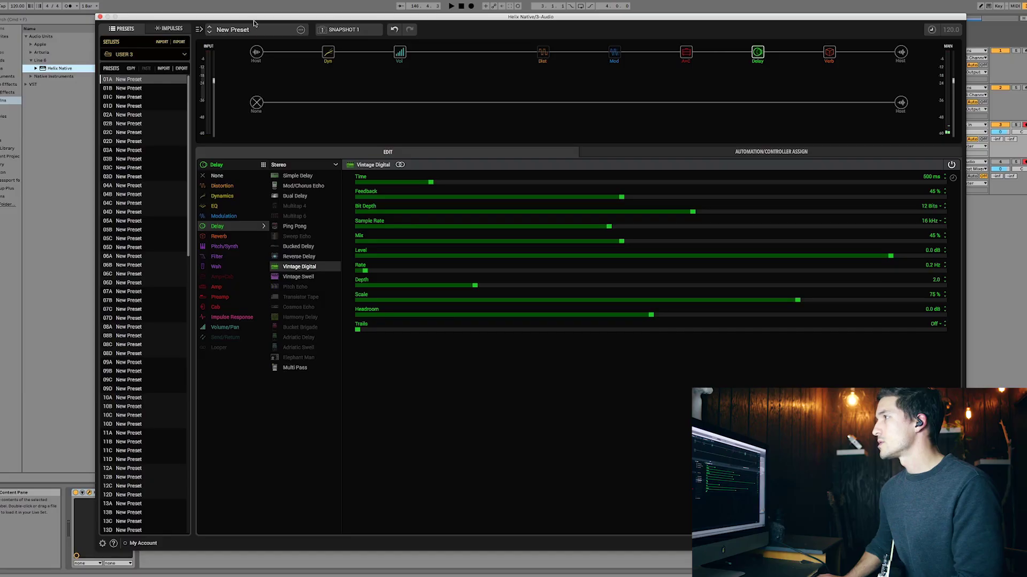
- Rename the preset as Awesome Preset and save it to slot 01A of the USER 3 setlist in the library
double_click(231, 30)
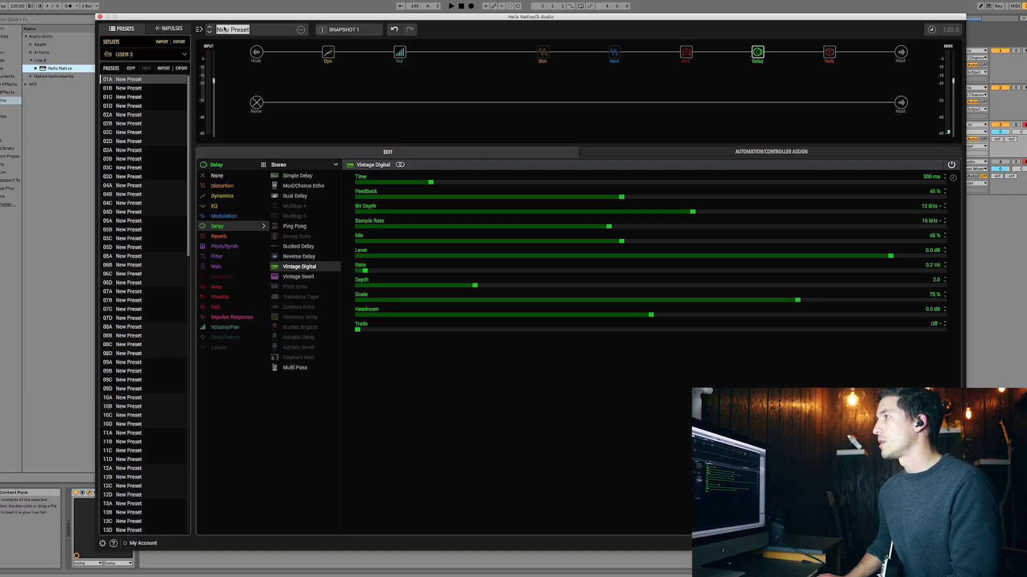
type("Awesome Preset")
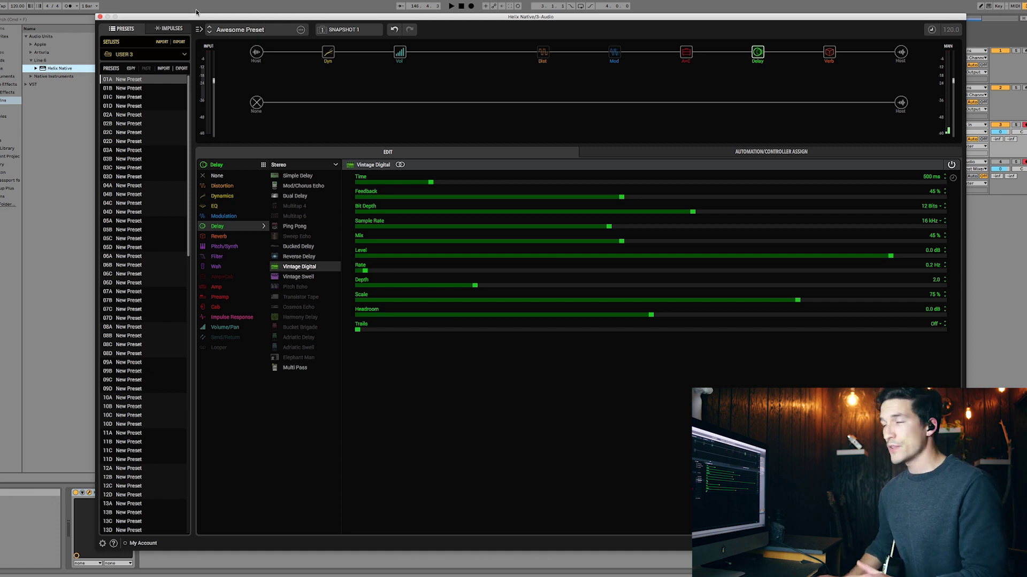
left_click(301, 31)
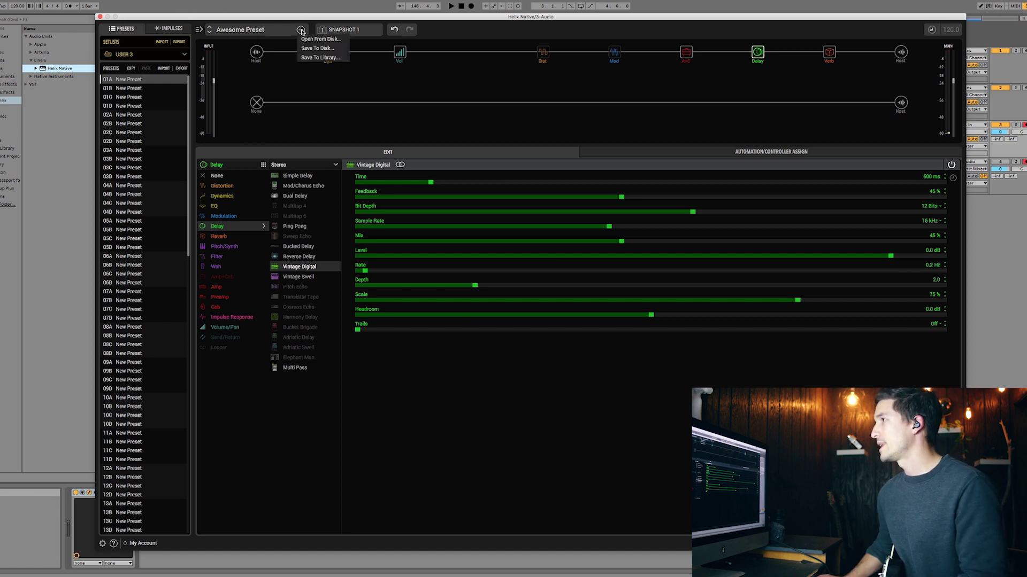
left_click(321, 57)
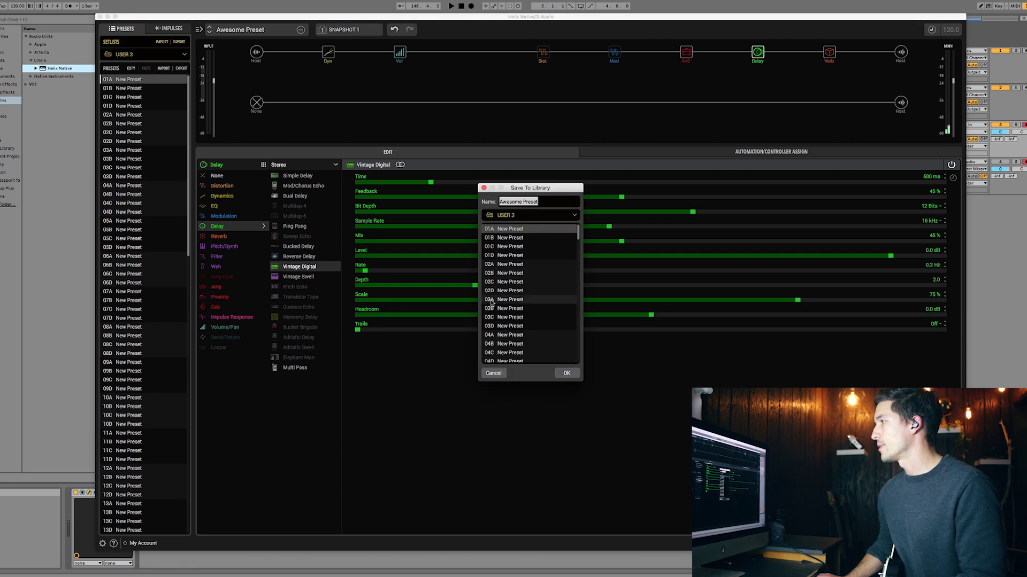
left_click(567, 374)
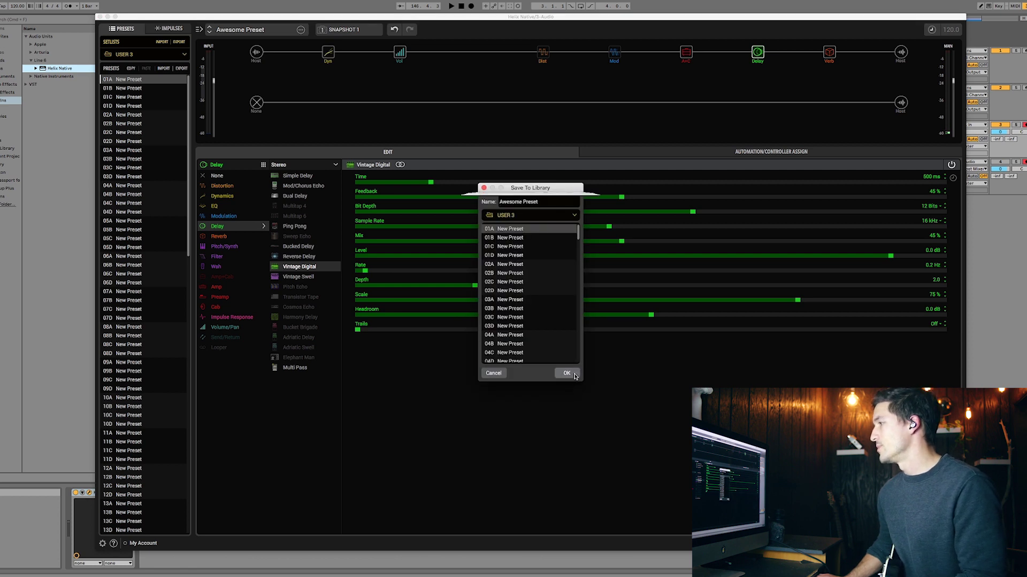
left_click(588, 235)
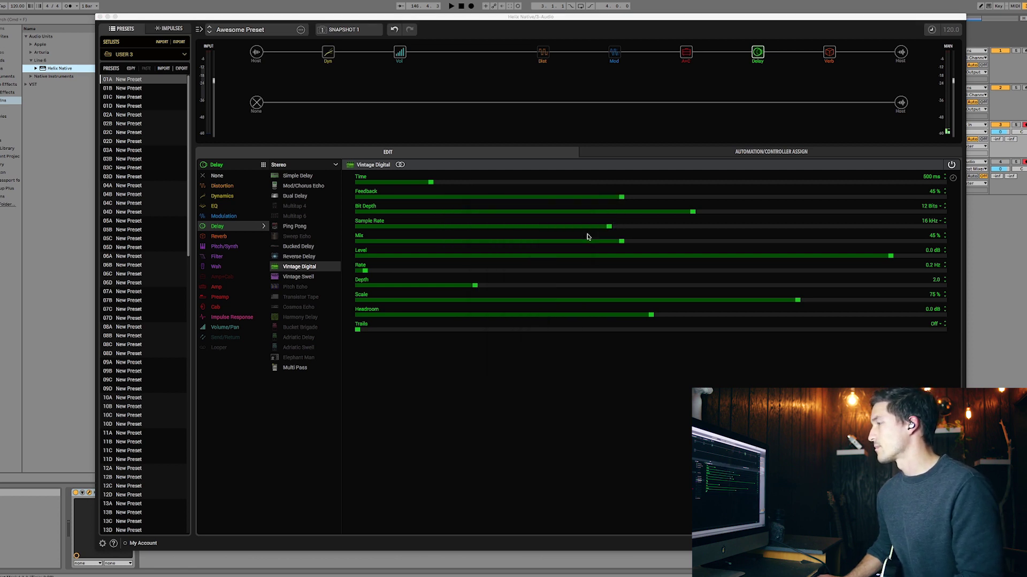
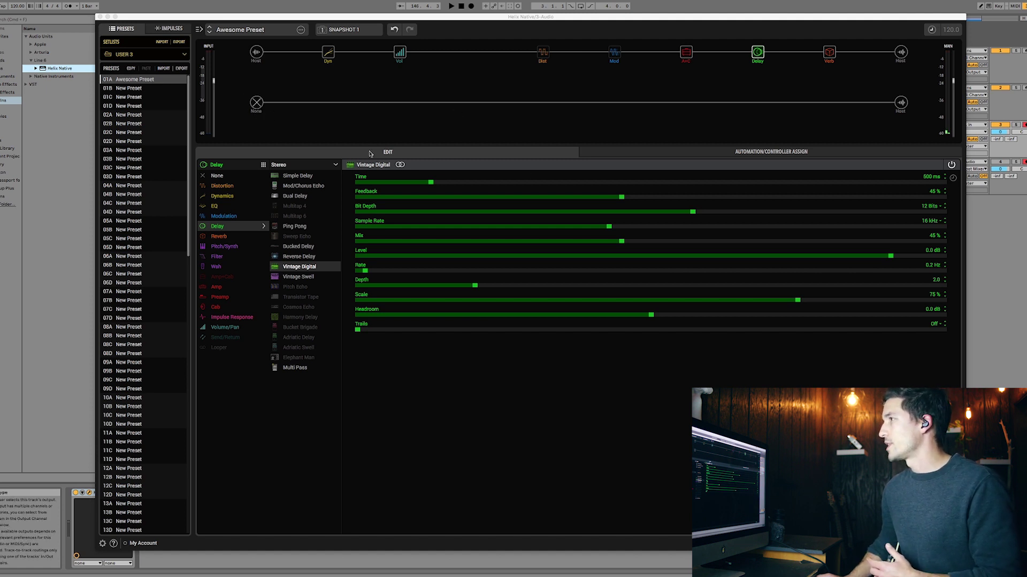
- Set the second path's input to Host and back to None
left_click(256, 103)
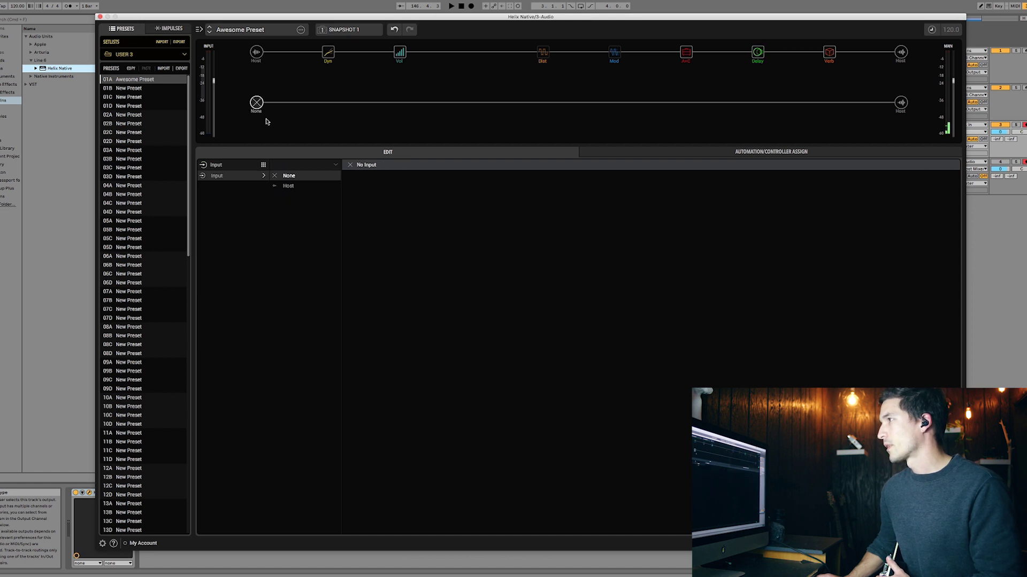
left_click(289, 186)
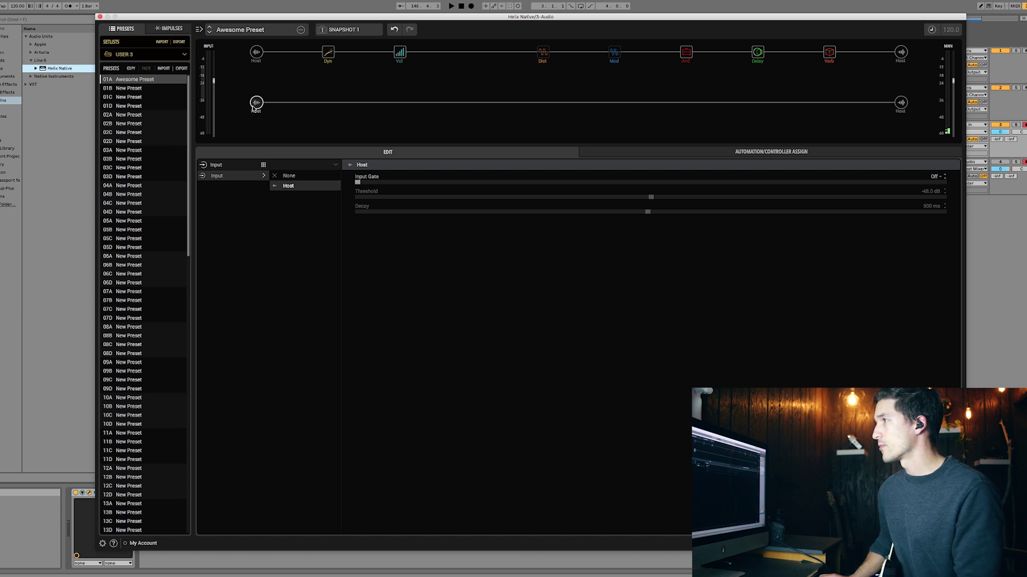
left_click(288, 176)
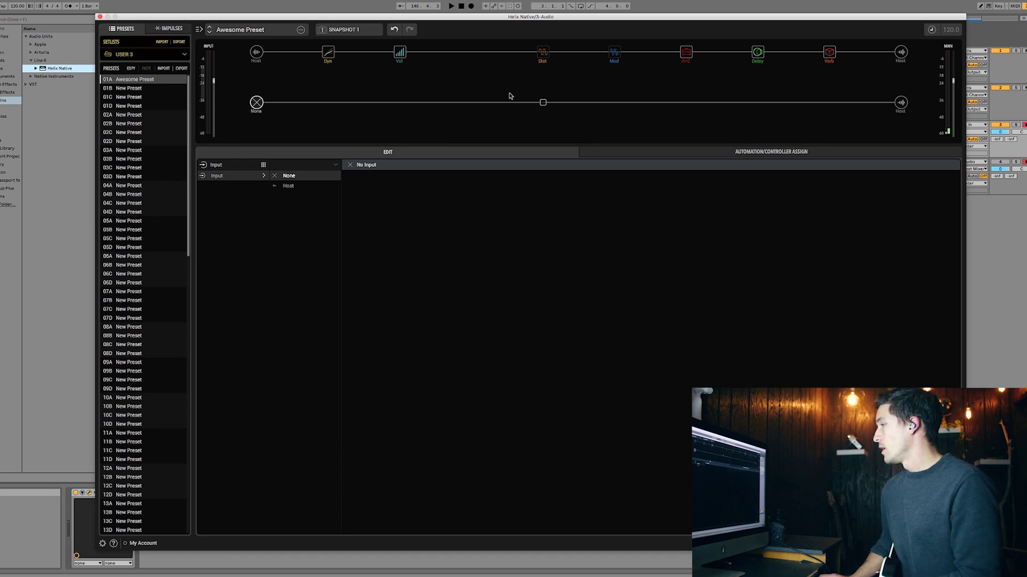
- Route the first path's output to 2A and move the delay and reverb blocks onto the second path
left_click(901, 53)
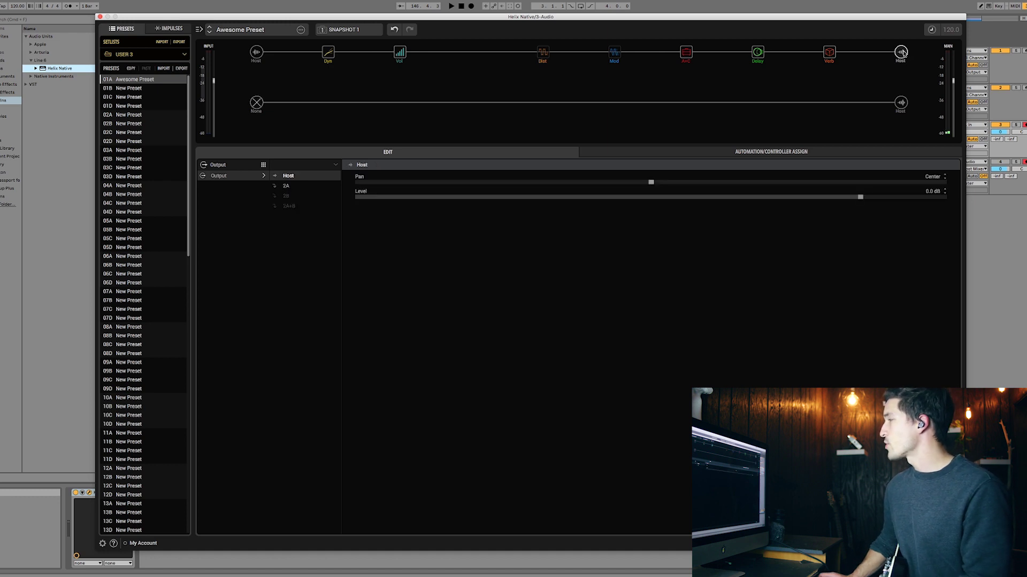
left_click(286, 185)
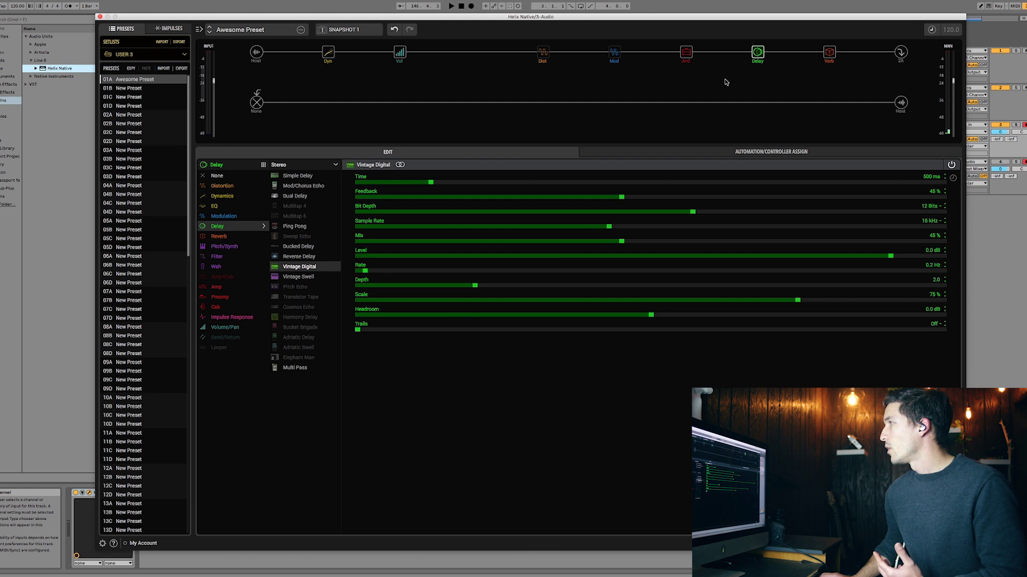
left_click_drag(759, 54, 757, 102)
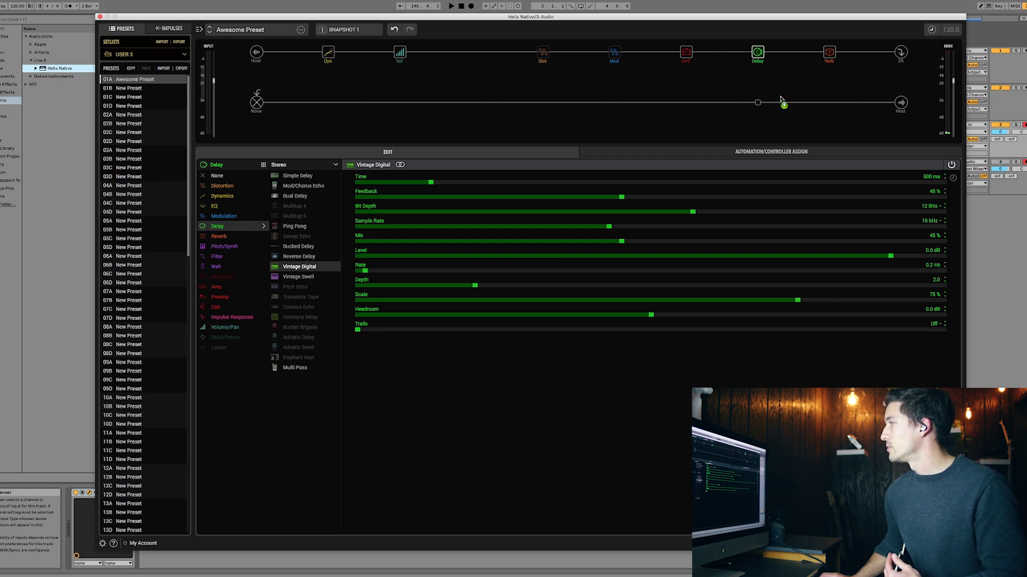
left_click_drag(828, 54, 828, 108)
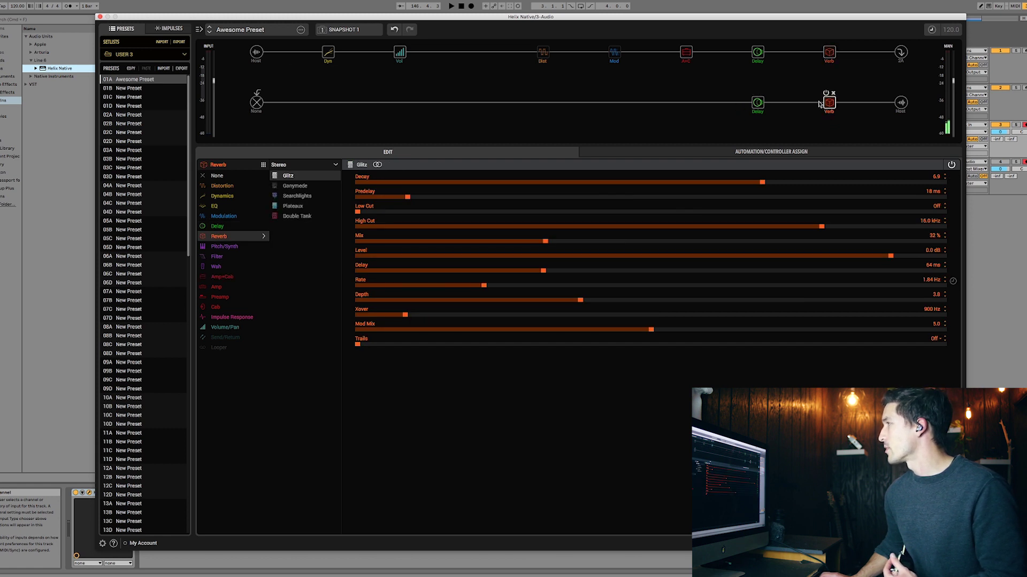
left_click(762, 43)
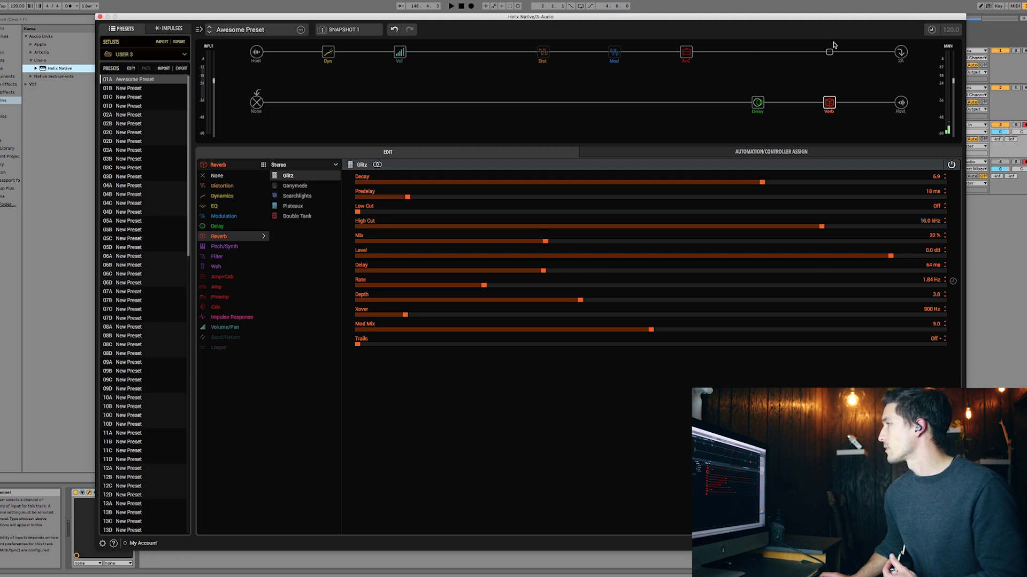
left_click(834, 42)
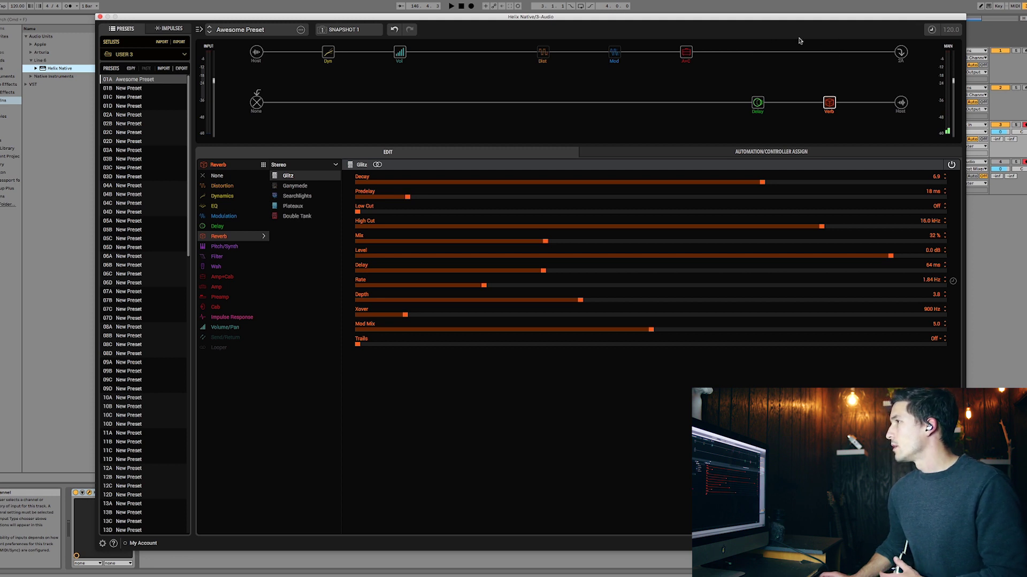
- Check the delay and reverb models available on the second path, and show the Hardware Compatibility preferences
left_click(758, 103)
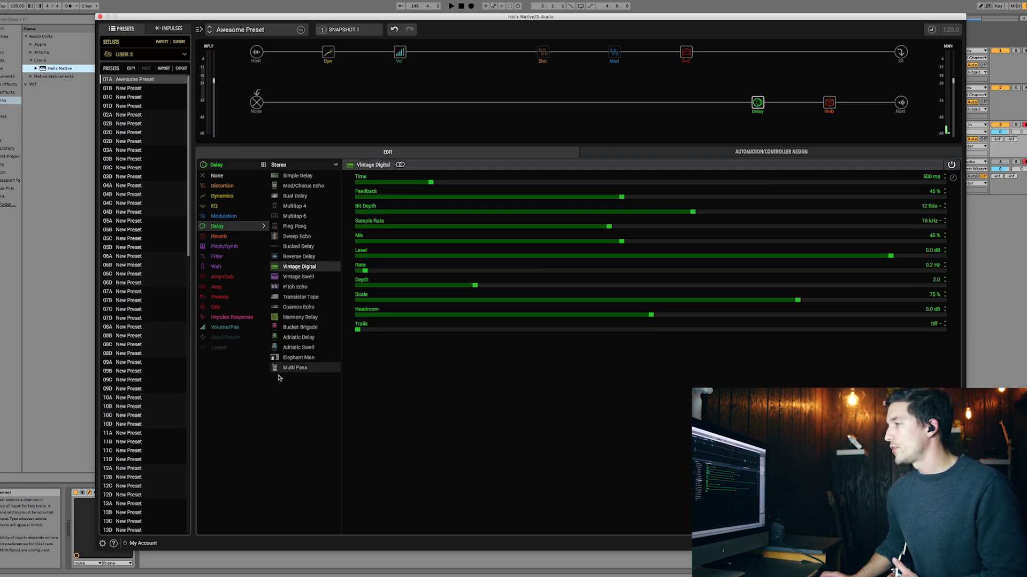
left_click(828, 105)
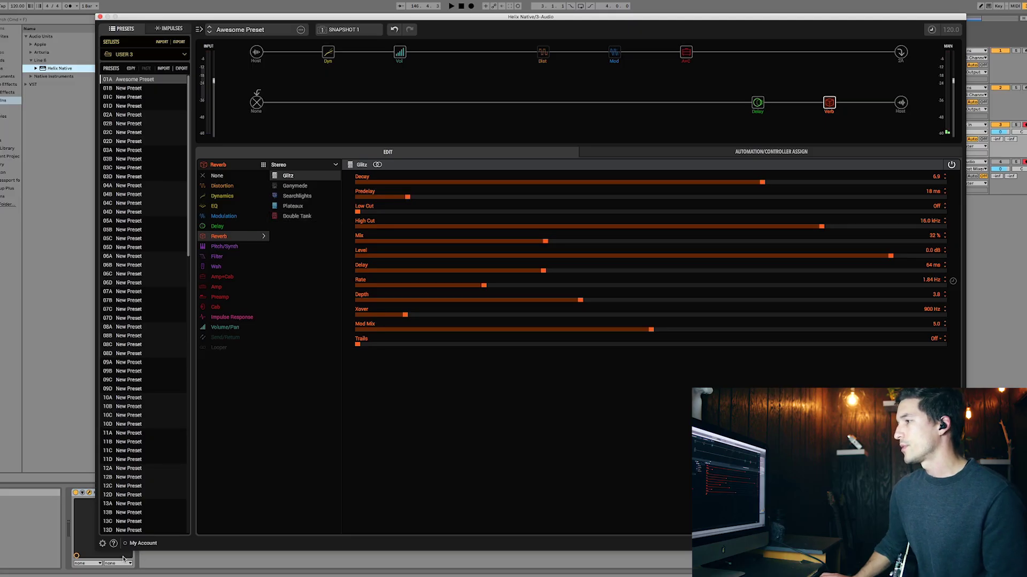
left_click(103, 544)
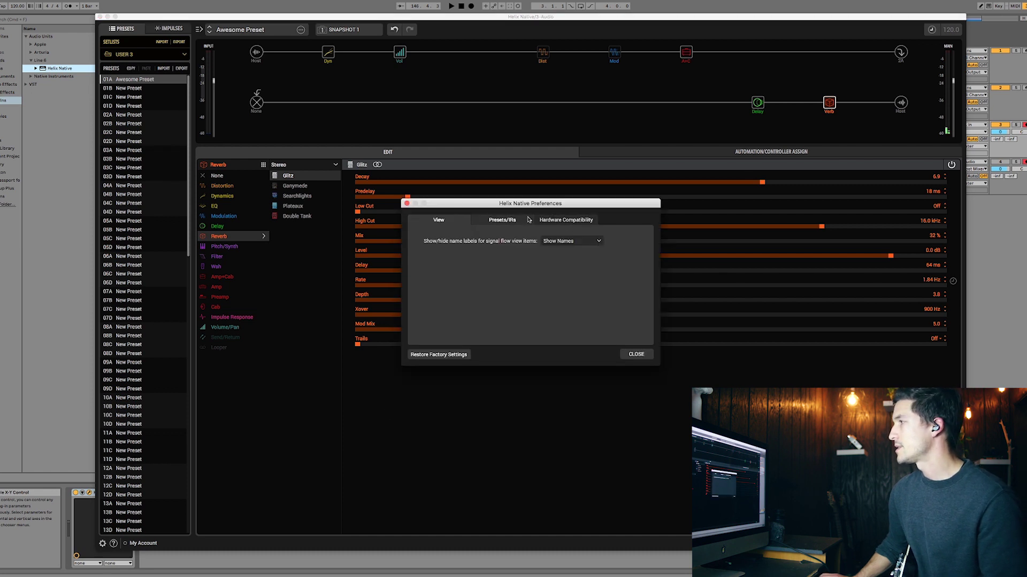
left_click(557, 222)
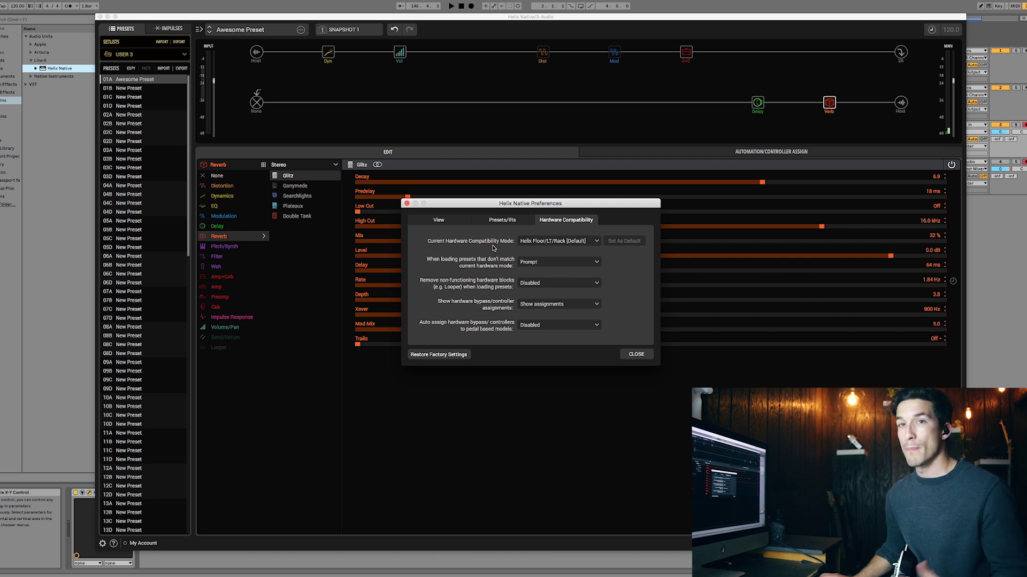
- Check the available hardware compatibility modes and close the preferences without changing the mode
left_click(574, 243)
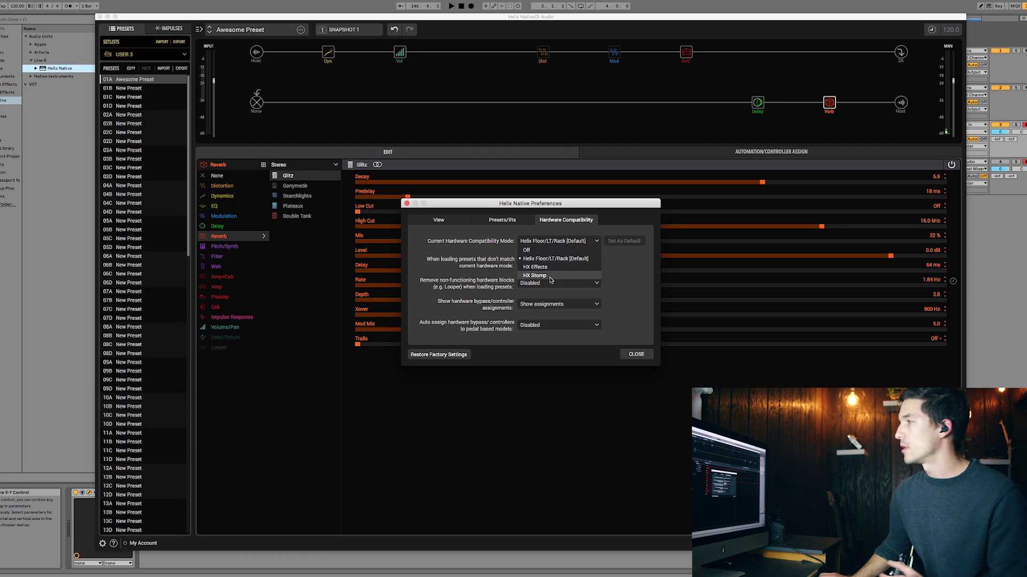
left_click(624, 356)
left_click(631, 355)
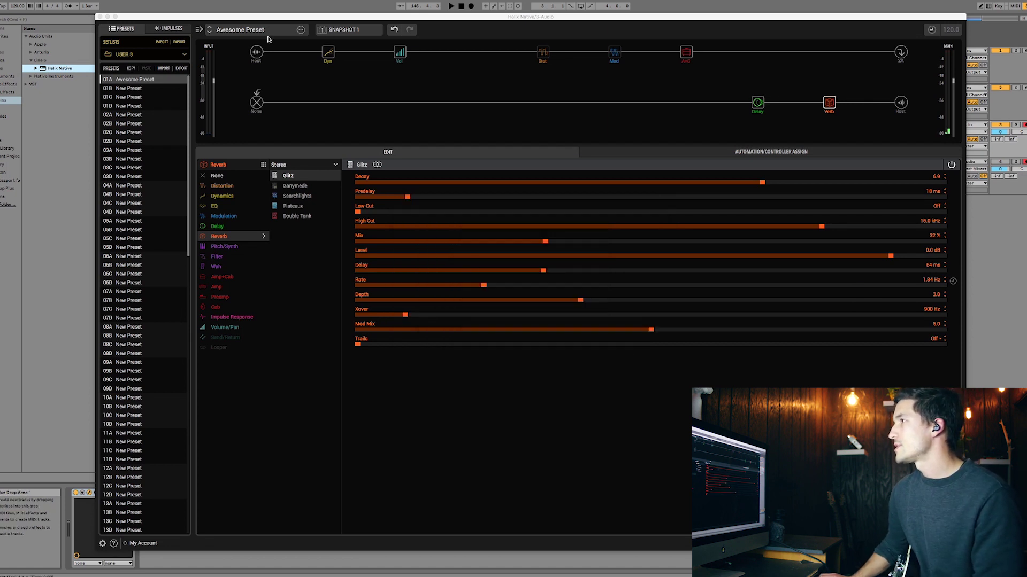
- Save Awesome Preset to the library, overwriting slot 01A of USER 3, and load the empty preset in slot 01B
left_click(301, 30)
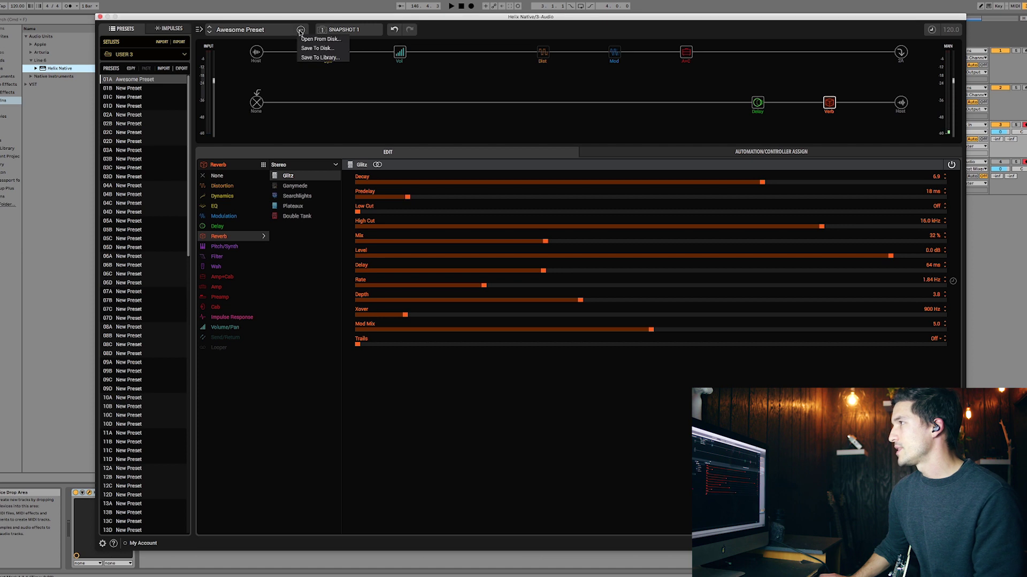
left_click(320, 57)
key("Return")
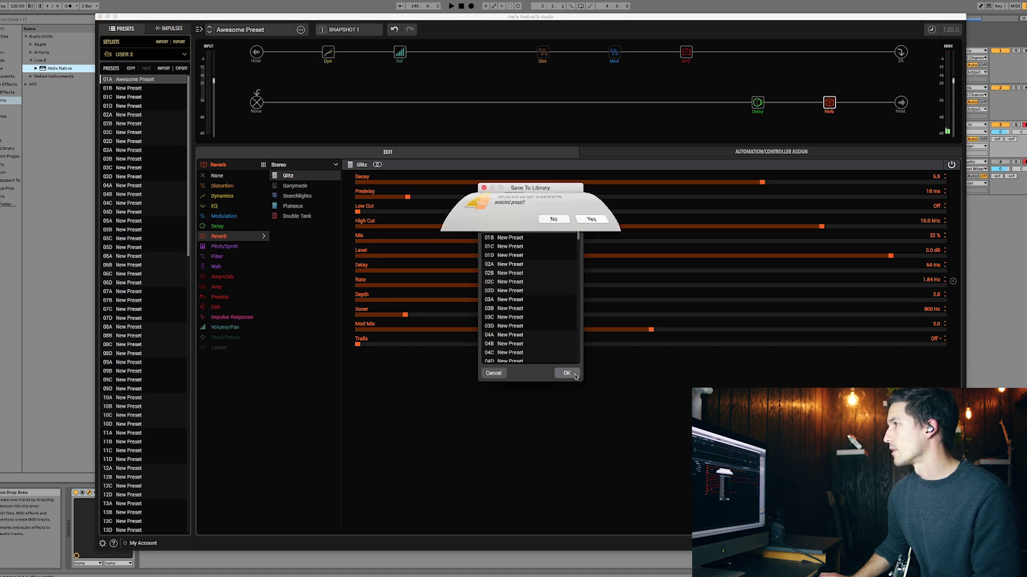
left_click(595, 236)
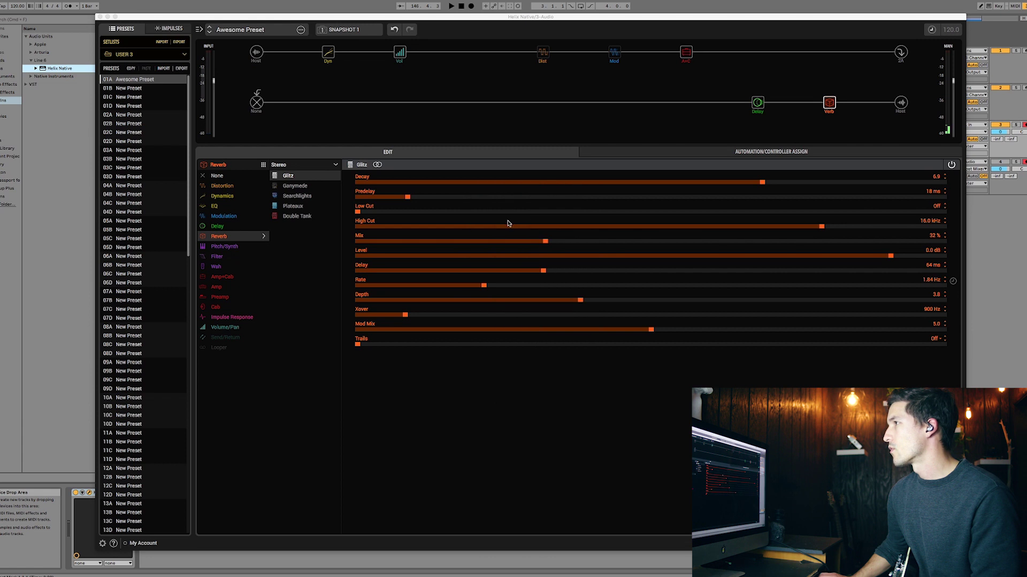
left_click(145, 88)
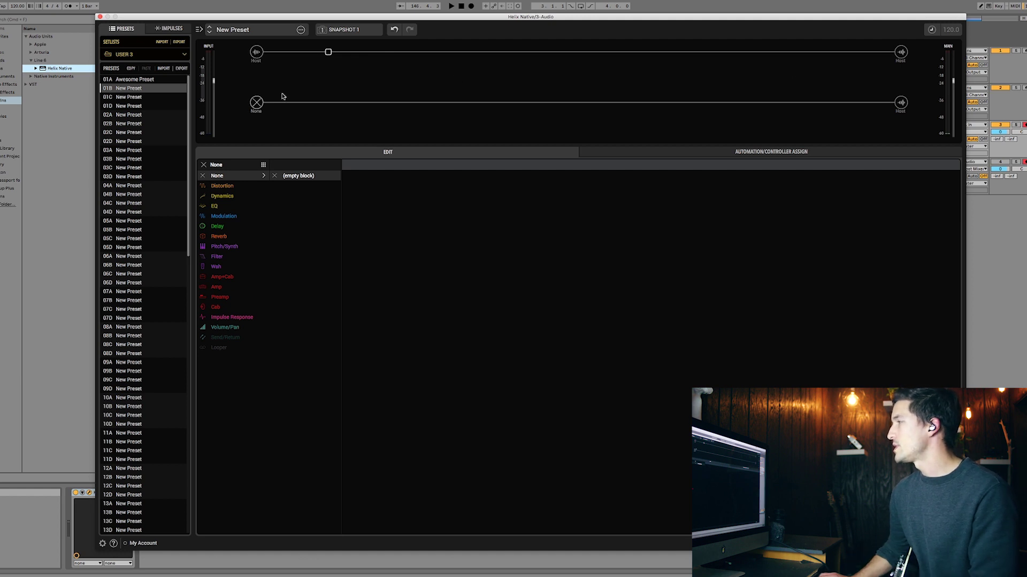
- Set the current hardware compatibility mode to HX Stomp and try out block positions along its single signal path
left_click(104, 544)
left_click(589, 222)
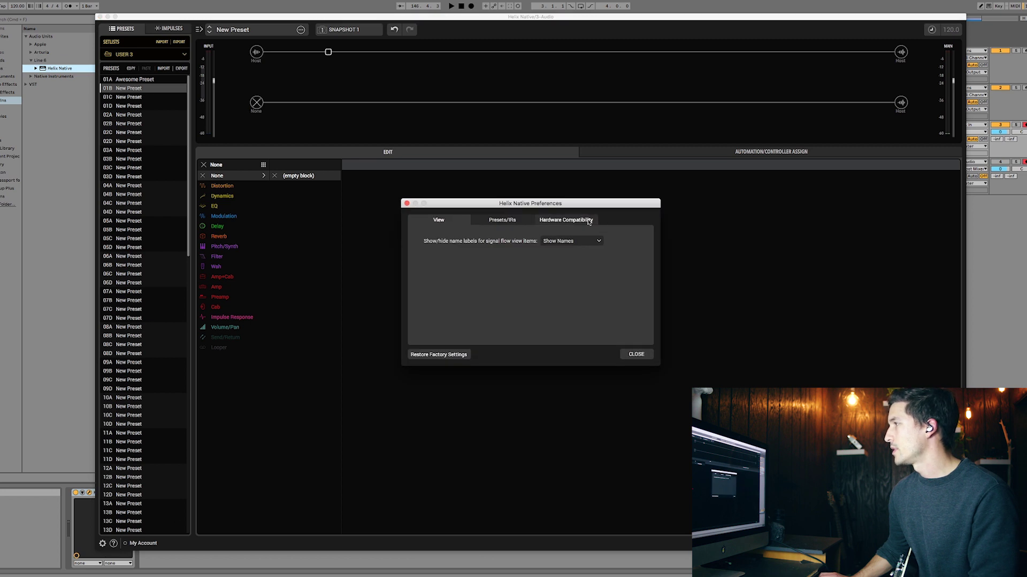
left_click(578, 239)
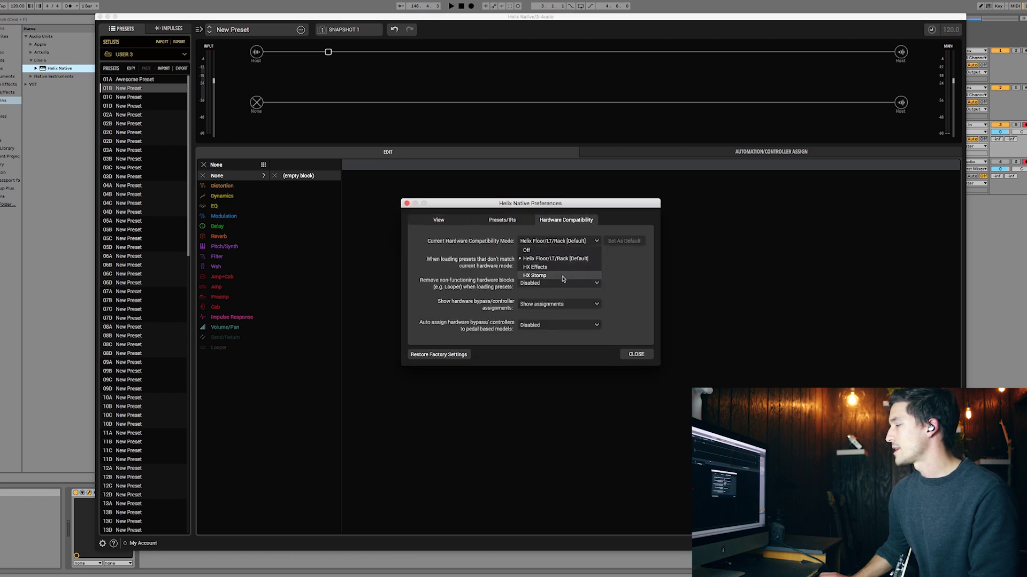
left_click(562, 279)
left_click(604, 259)
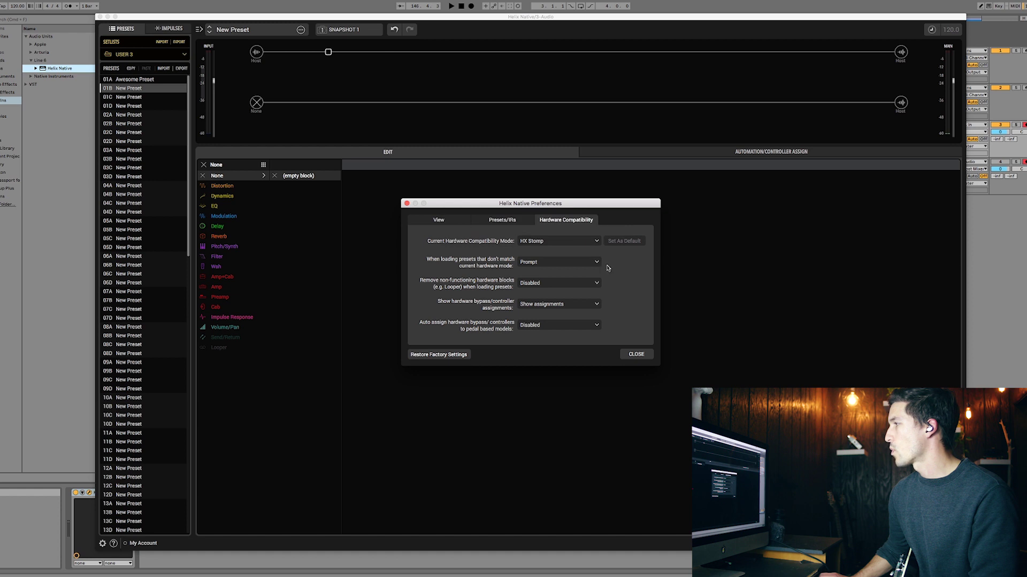
left_click(631, 357)
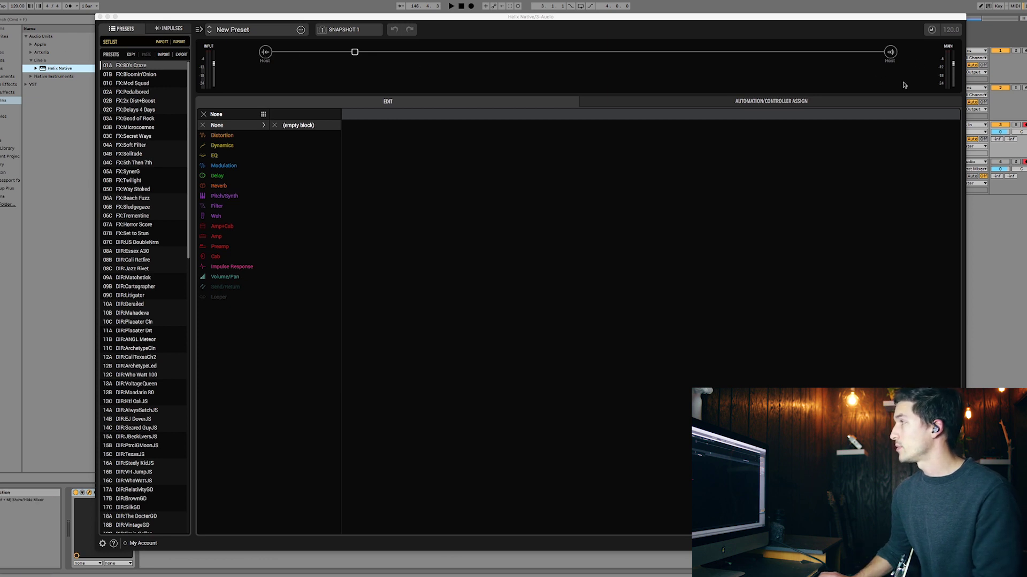
left_click_drag(422, 54, 587, 56)
left_click_drag(666, 59, 793, 58)
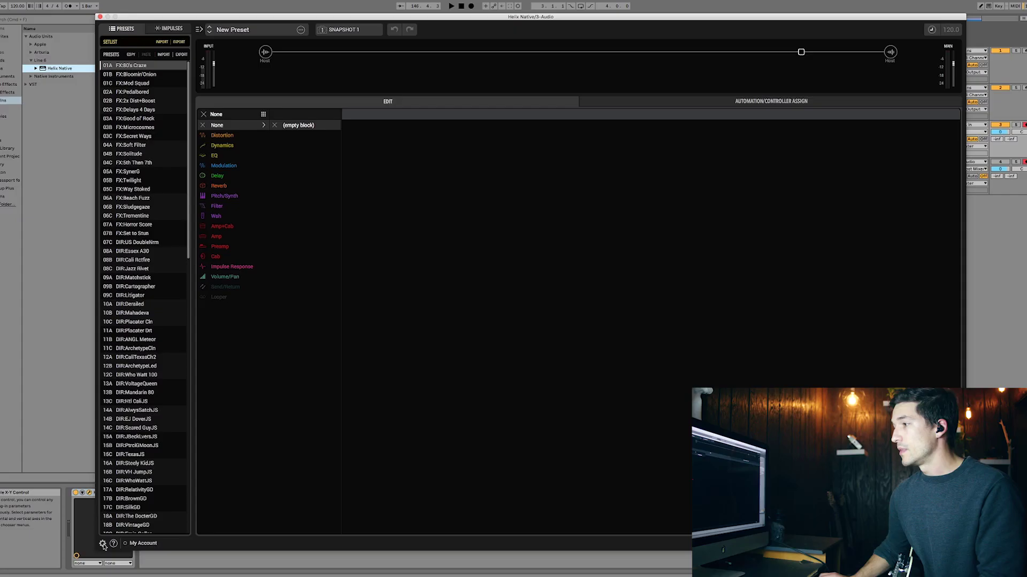
- Set the current hardware compatibility mode to Off and close the preferences
left_click(102, 543)
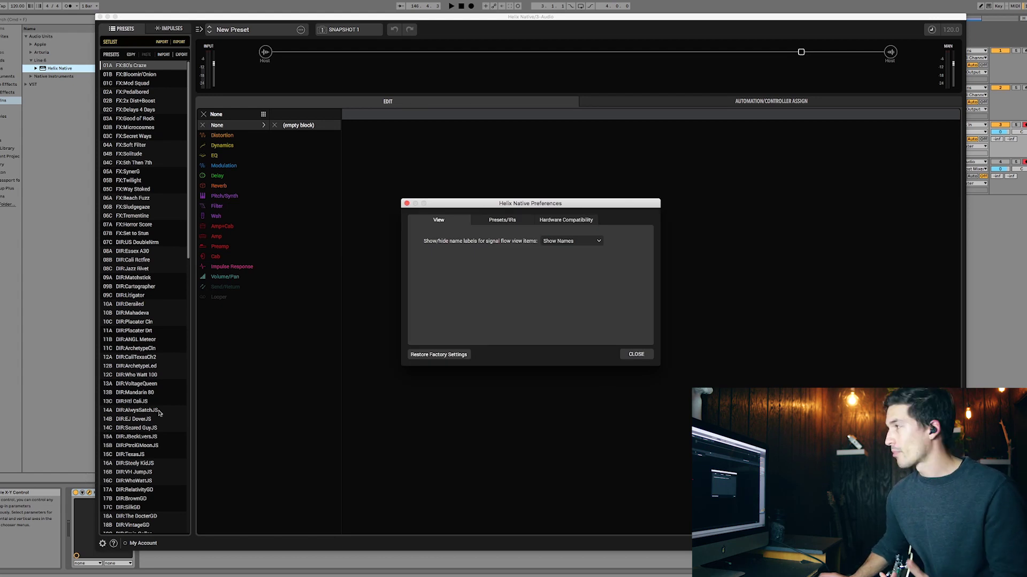
left_click(579, 223)
left_click(566, 242)
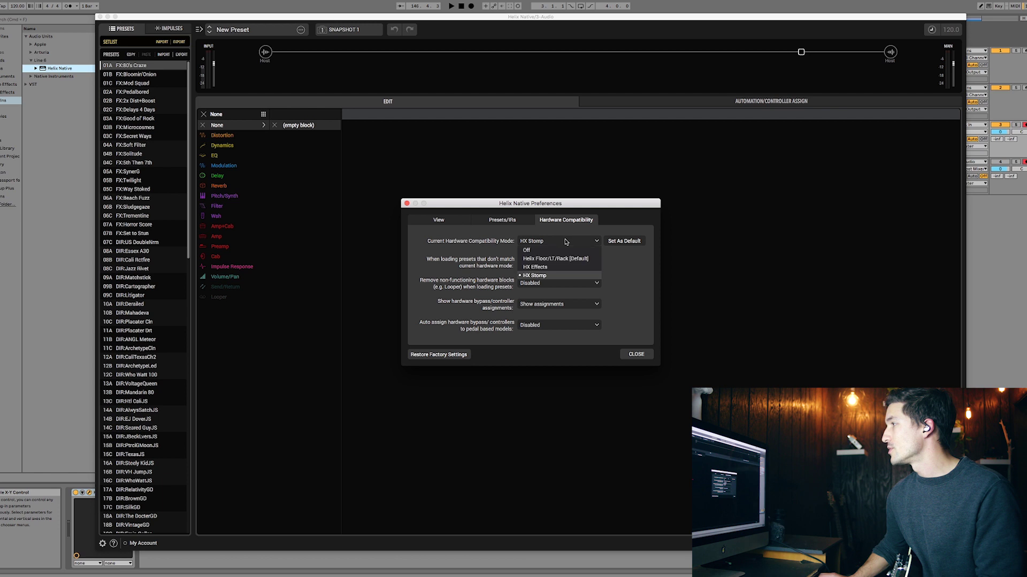
left_click(566, 253)
left_click(593, 251)
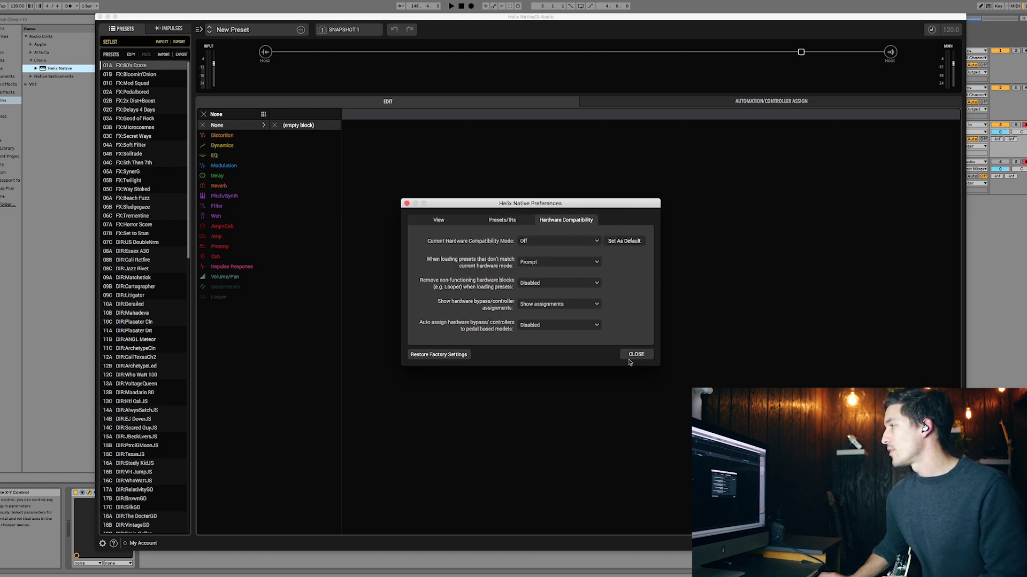
left_click(634, 355)
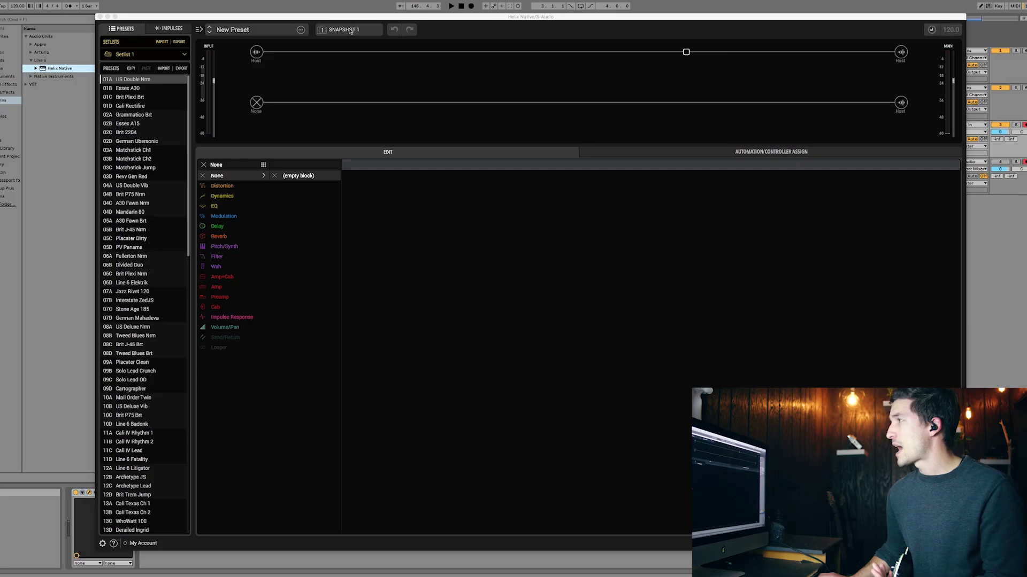
- Review the snapshots available for the preset and the tempo sync options
left_click(353, 30)
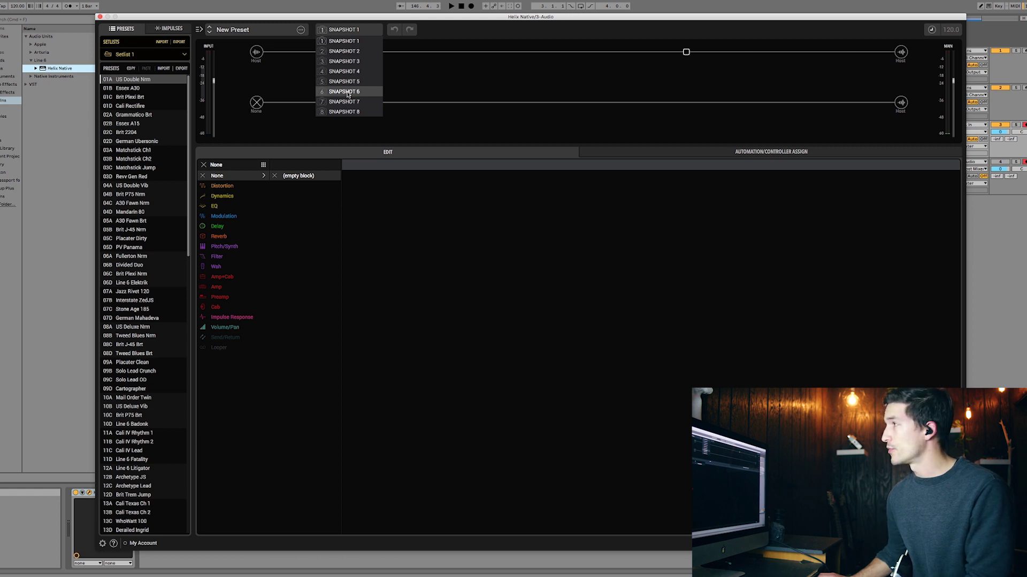
left_click(393, 32)
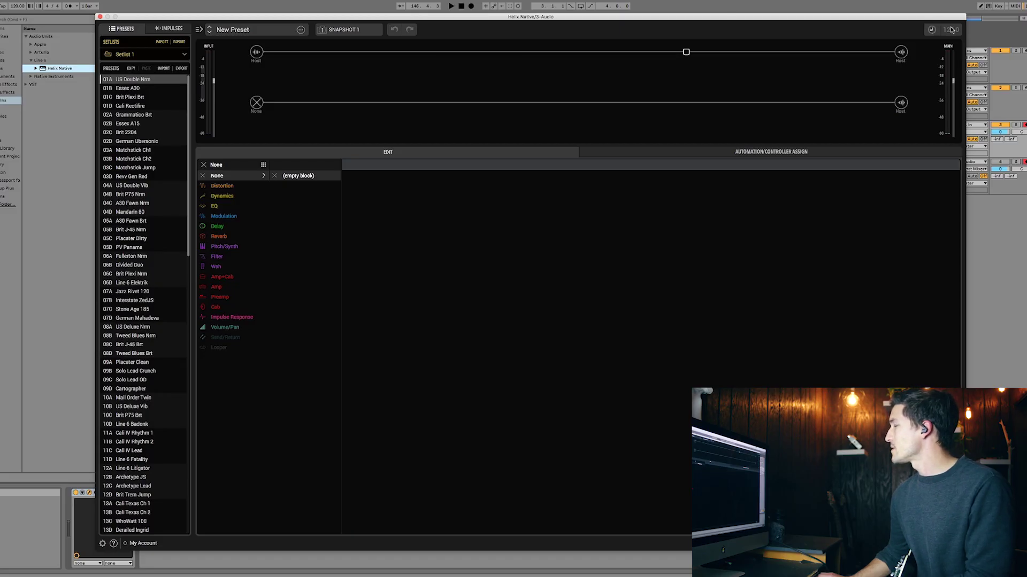
left_click(932, 29)
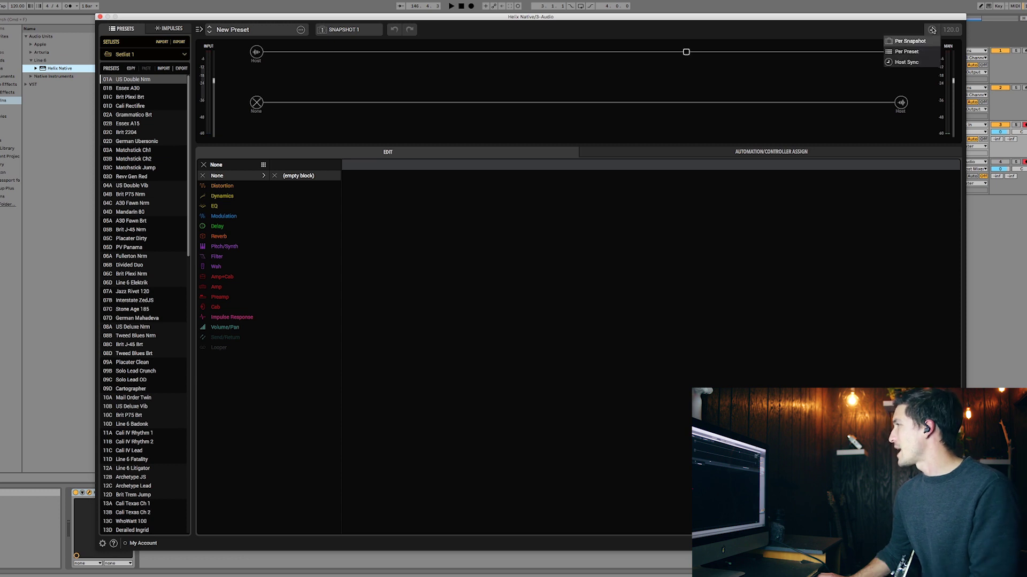